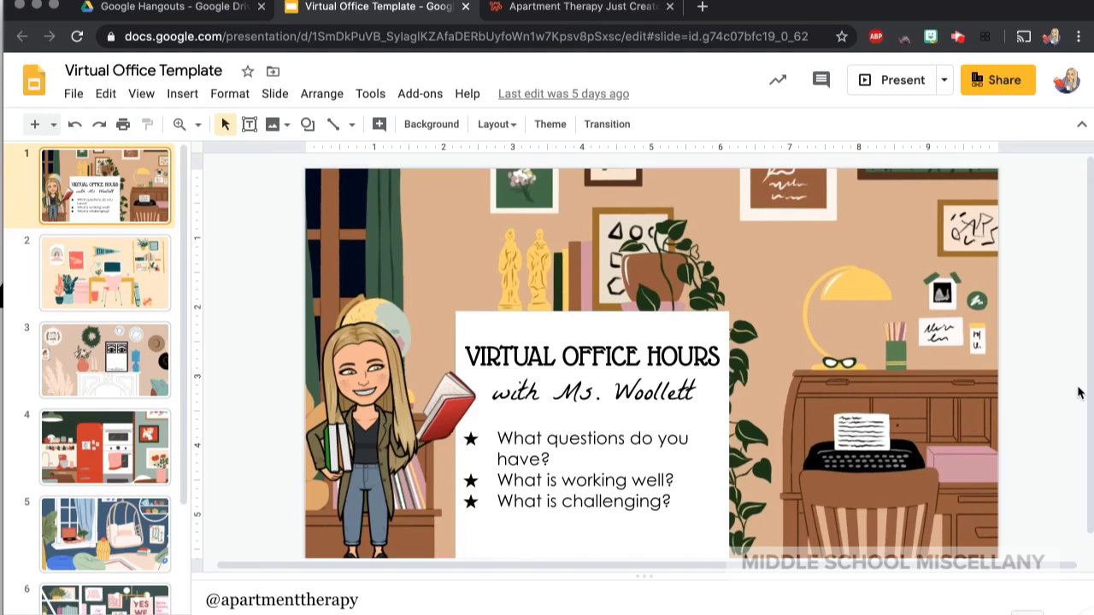
# Leave the Virtual Office Template deck for the Apartment Therapy Zoom backgrounds article.
pyautogui.click(597, 11)
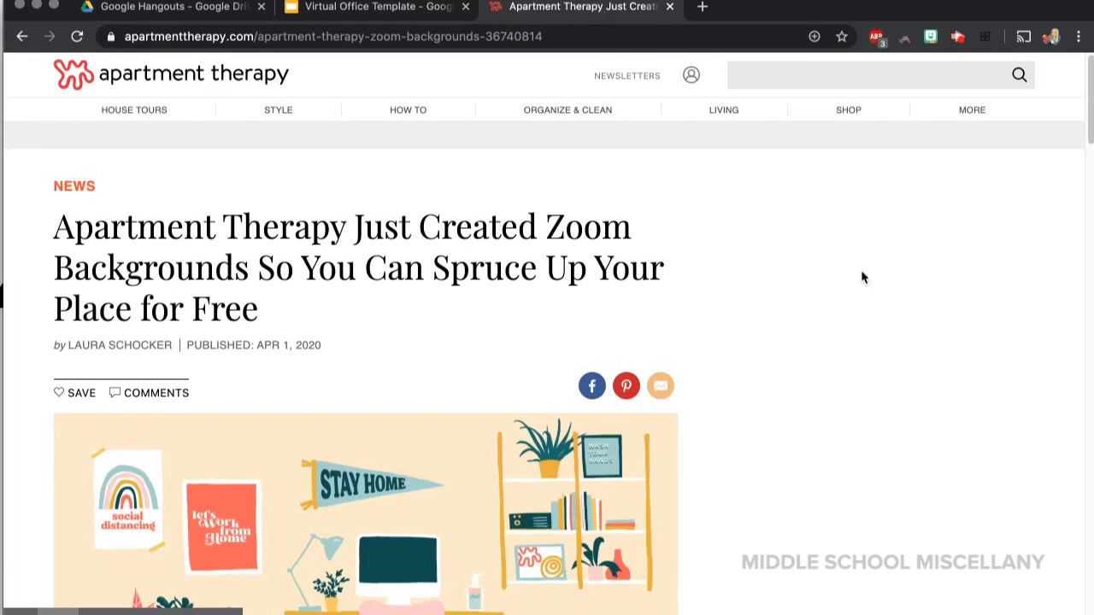
# Scroll down to the background slideshow and page forward to the office illustration.
pyautogui.moveTo(1085, 115); pyautogui.dragTo(1090, 239)
pyautogui.scroll(-5, 1060, 261)
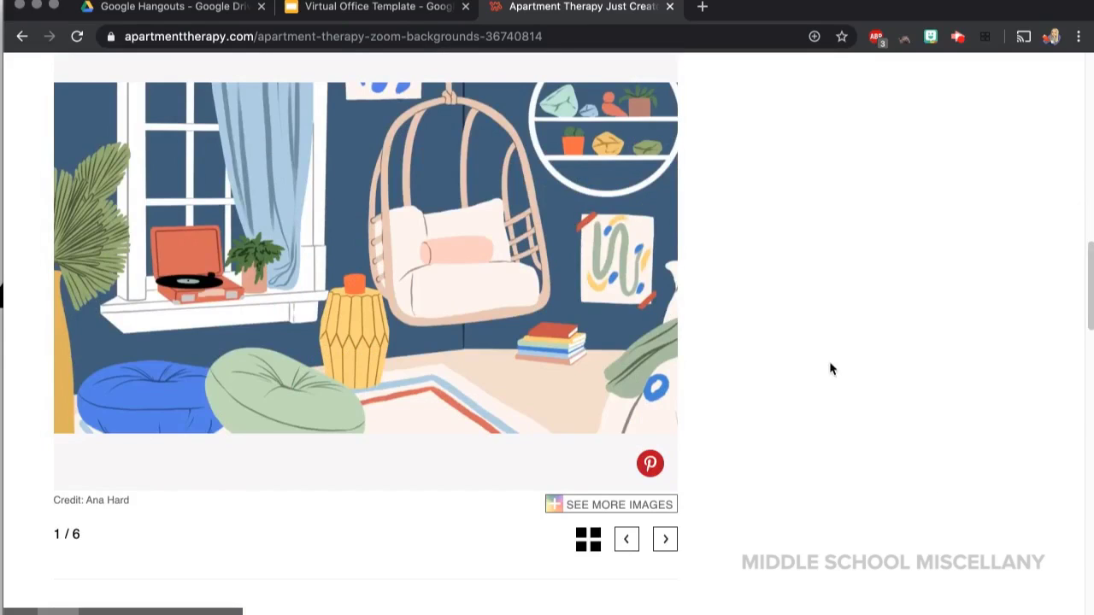
pyautogui.moveTo(1090, 325); pyautogui.dragTo(1080, 316)
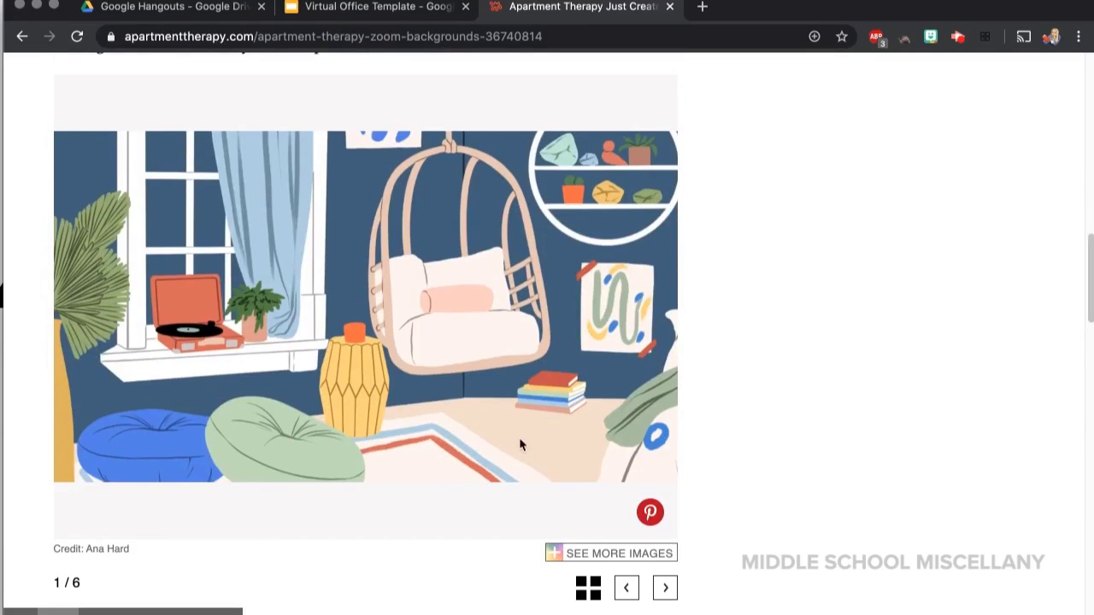
pyautogui.click(665, 589)
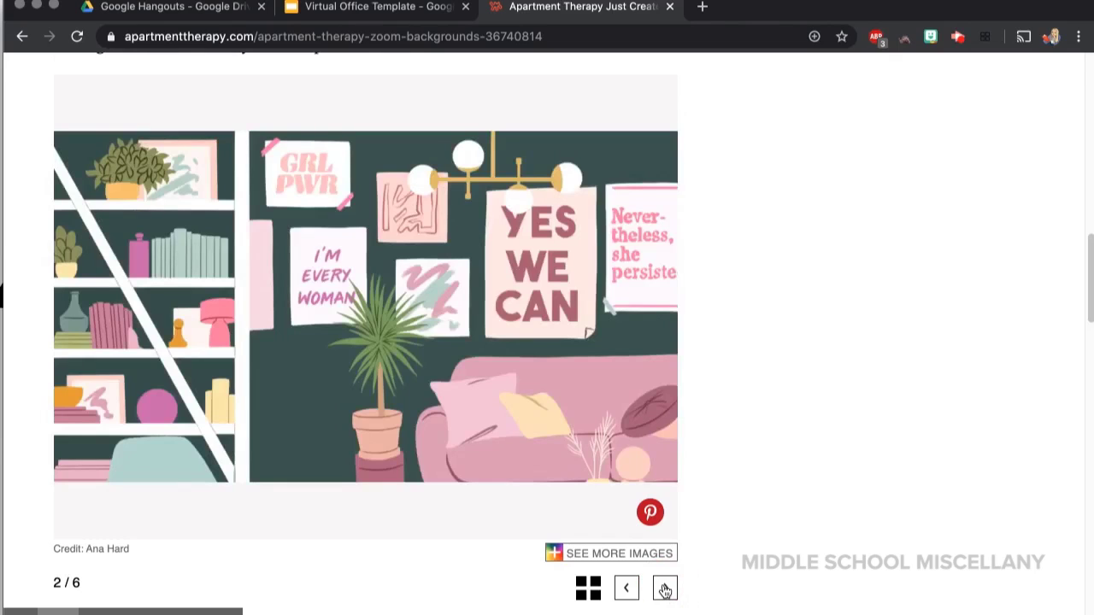
pyautogui.click(665, 590)
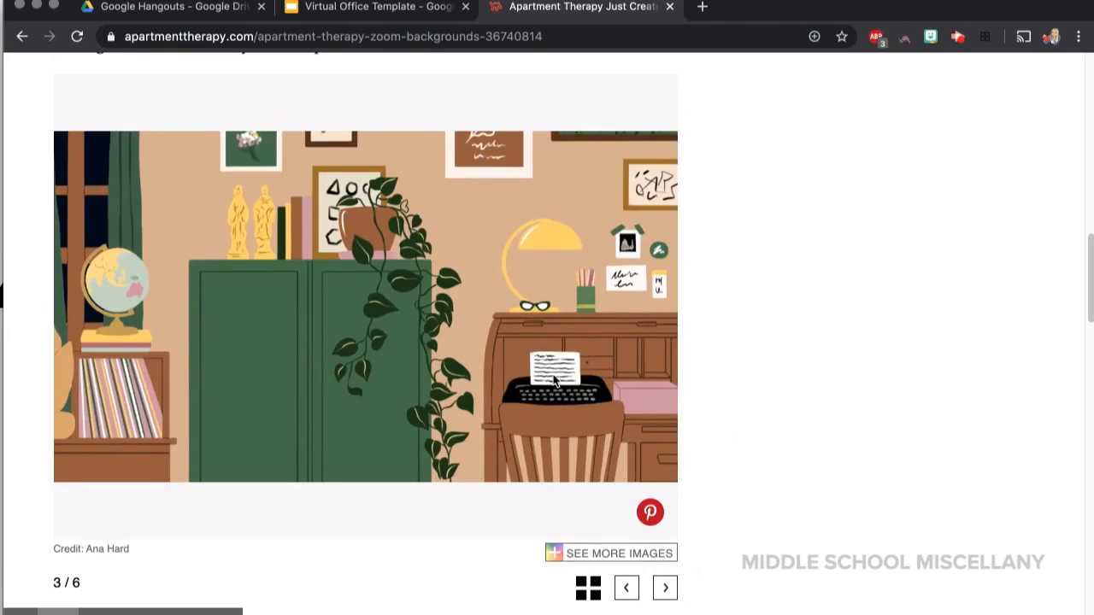
# Start saving the office illustration with Save Image As, then cancel.
pyautogui.rightClick(476, 317)
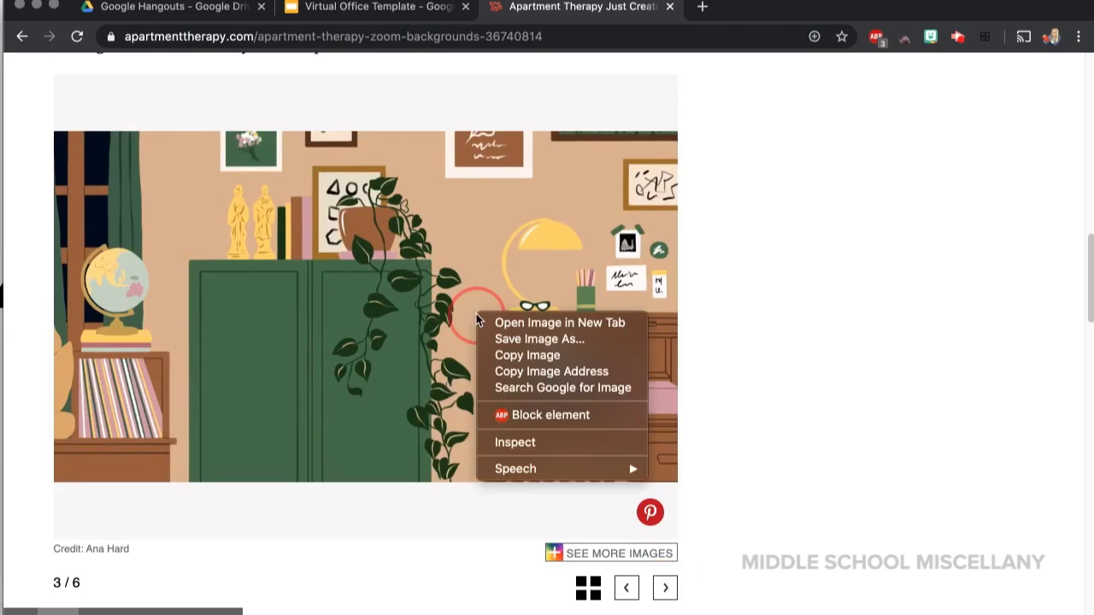
pyautogui.click(514, 339)
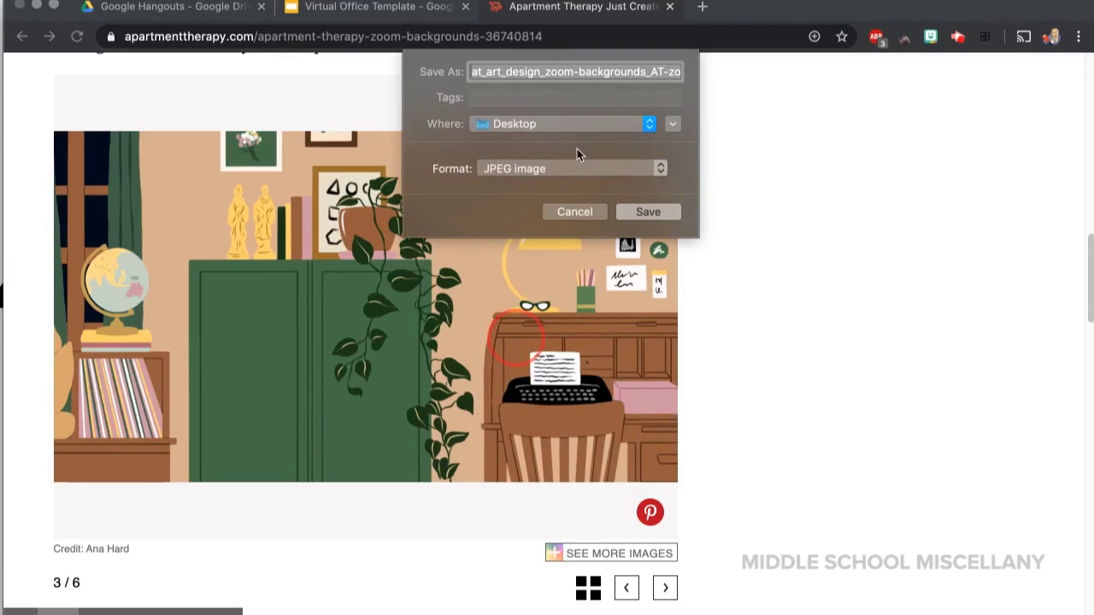
pyautogui.click(581, 217)
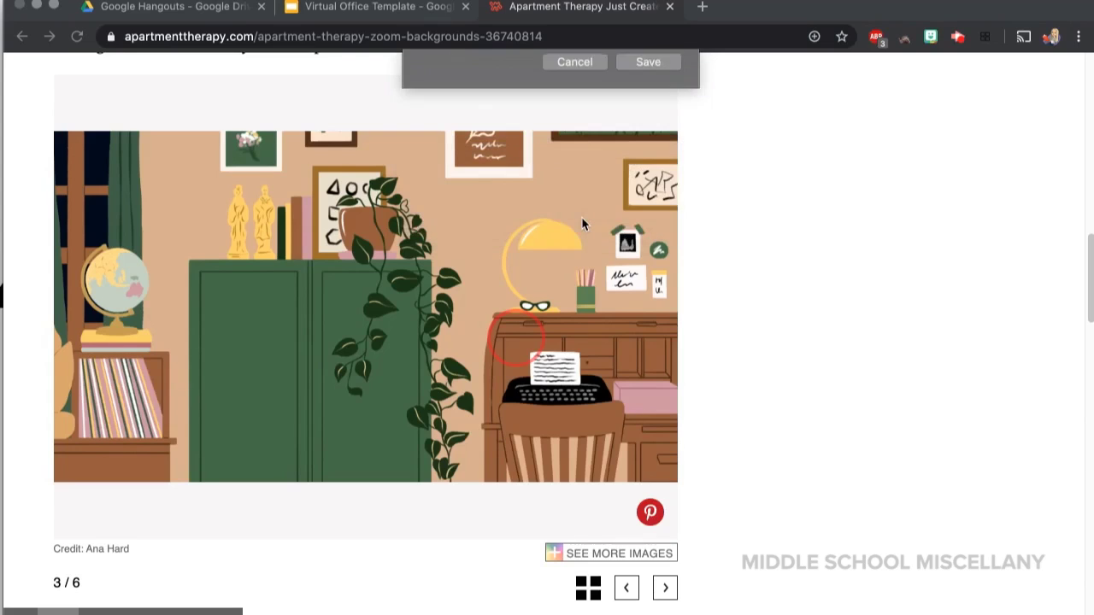
# Page ahead two more backgrounds to image 5/6, then go to the Google Hangouts Drive folder.
pyautogui.click(665, 587)
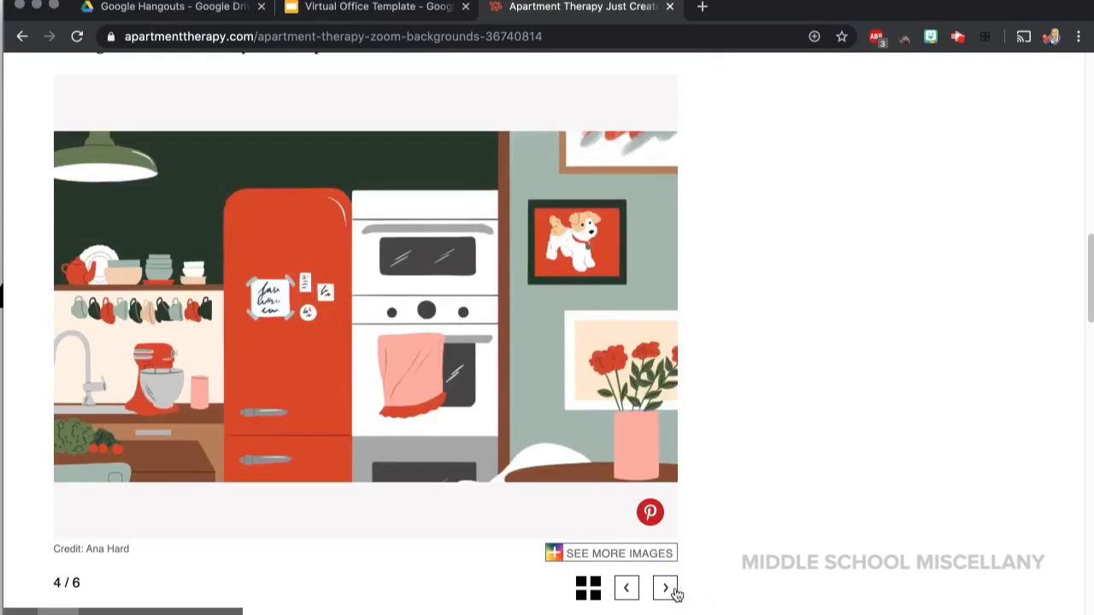
pyautogui.click(667, 588)
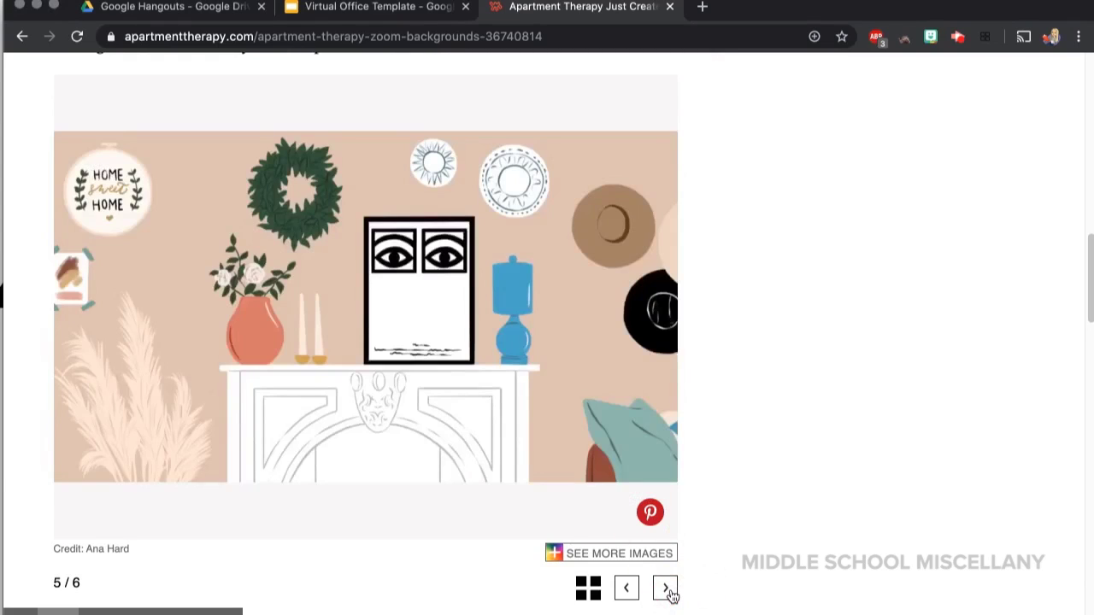
pyautogui.click(171, 11)
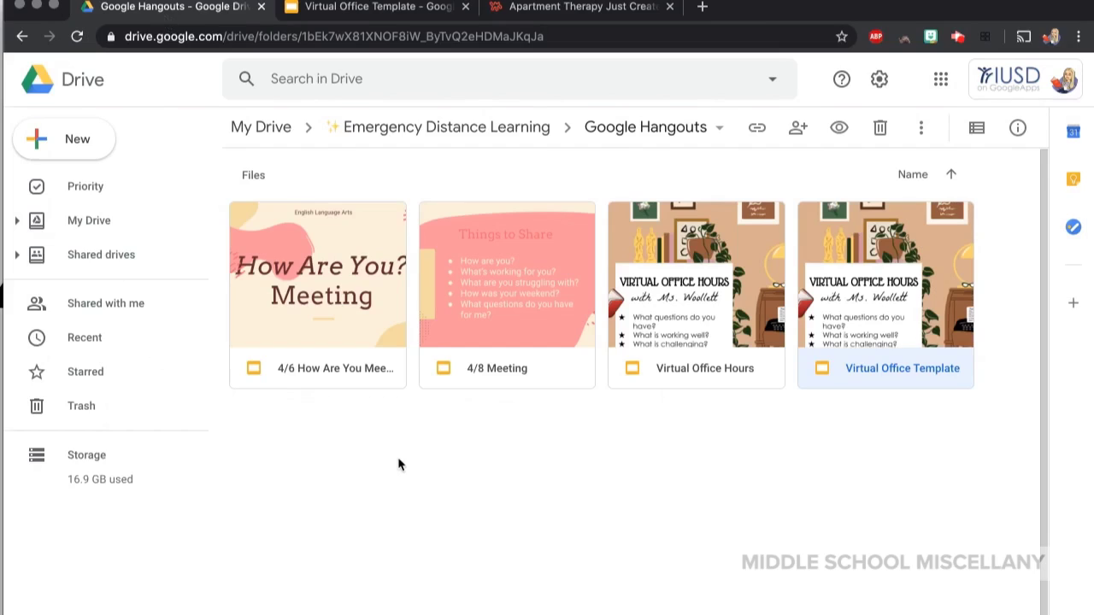
# Create a blank Google Slides file from New, confirming it in the shared Google Hangouts folder.
pyautogui.click(71, 144)
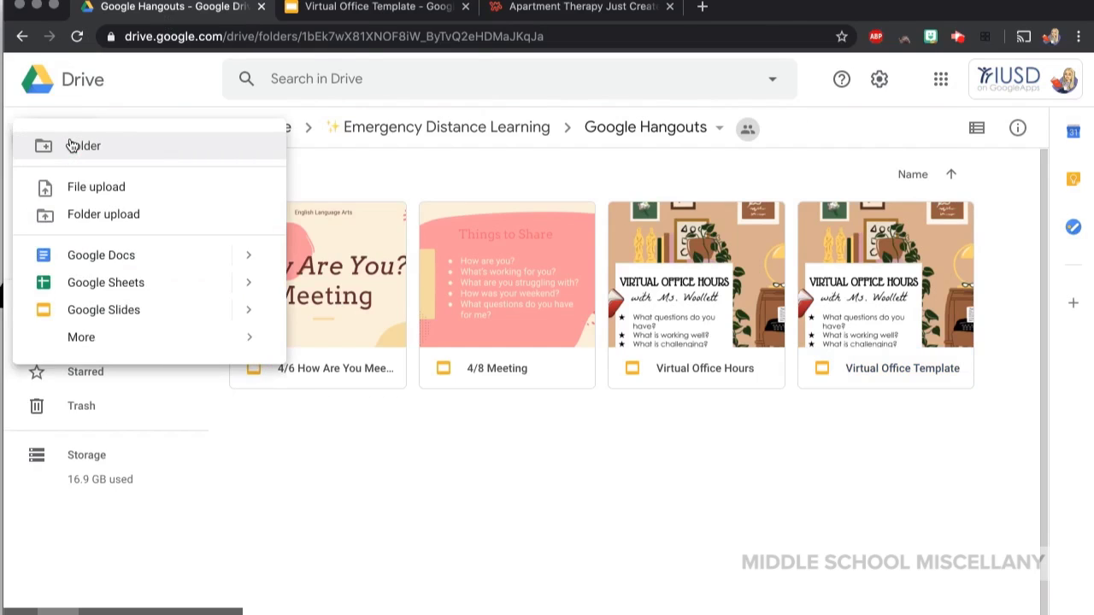
pyautogui.click(135, 312)
pyautogui.click(706, 392)
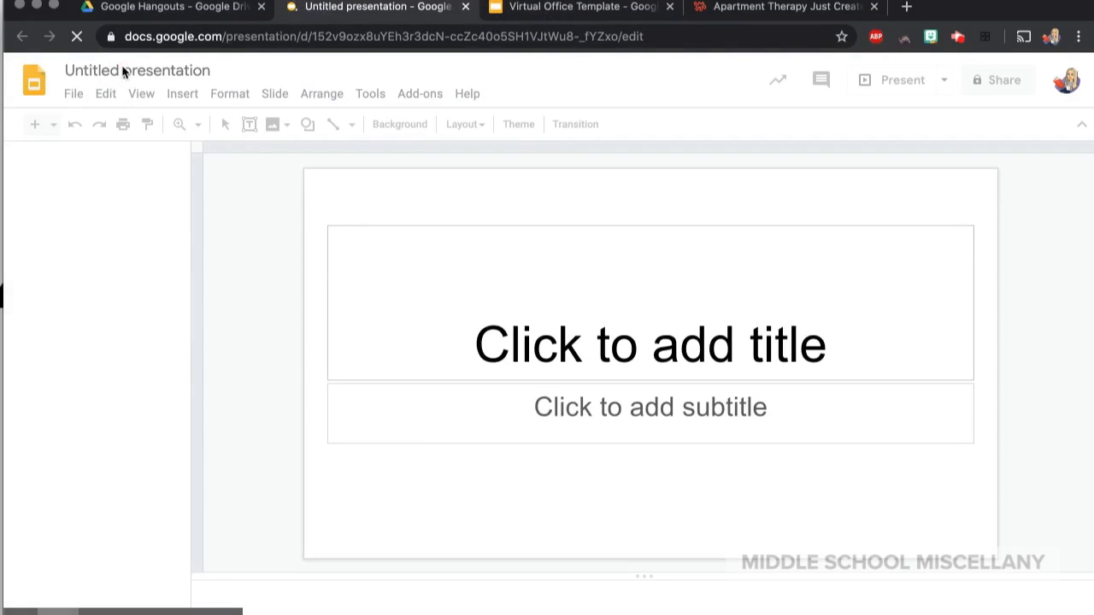
# Rename the untitled presentation to 'Office Hours' after abandoning a mistyped first attempt.
pyautogui.click(207, 71)
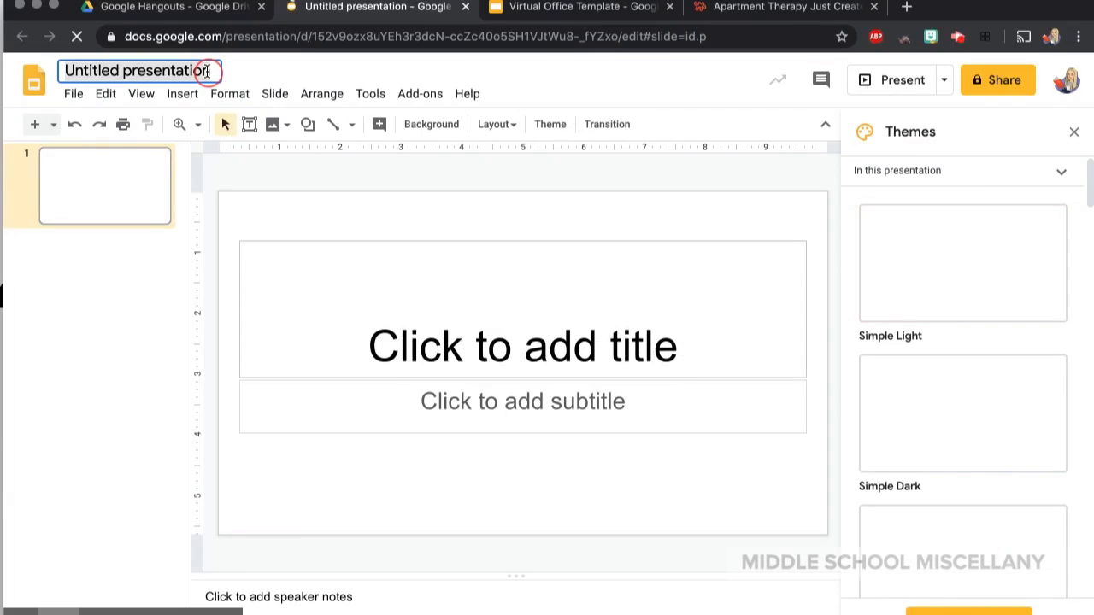
pyautogui.write('H')
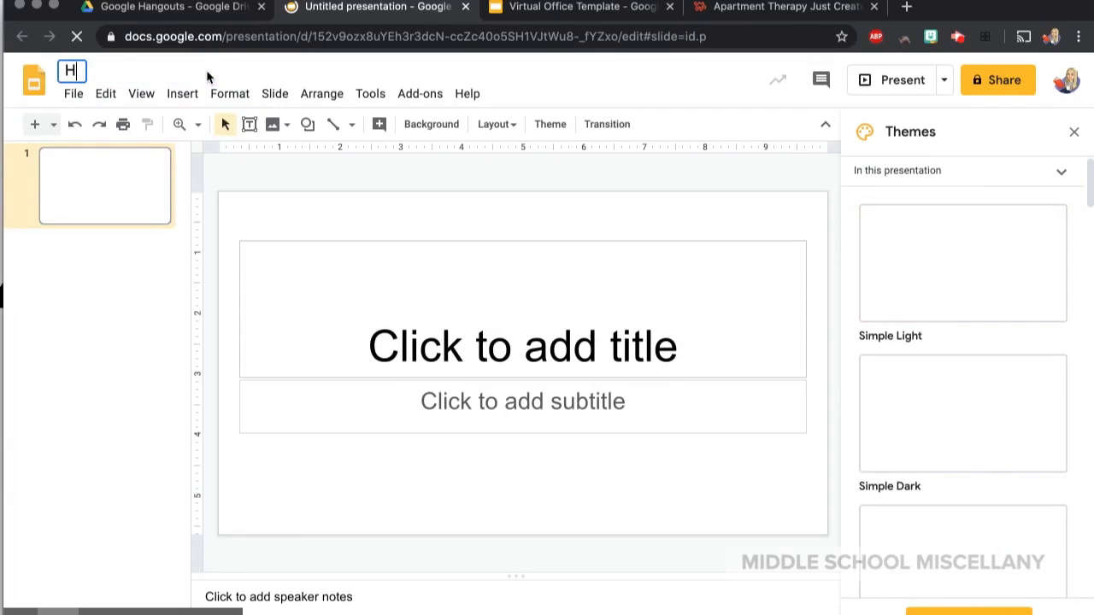
pyautogui.press('BackSpace')
pyautogui.write('Og')
pyautogui.press('Escape')
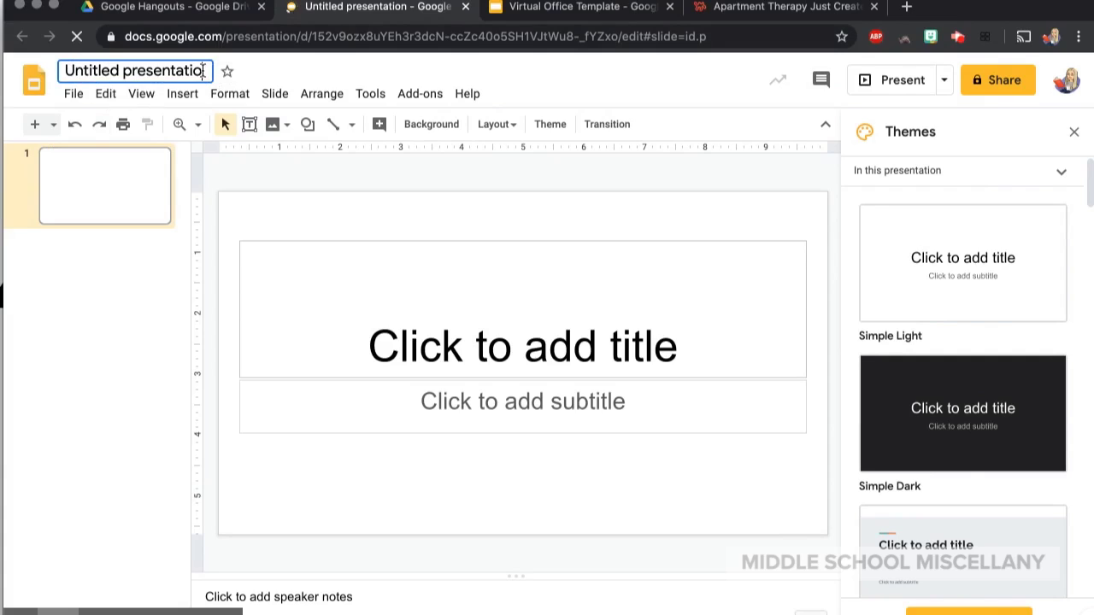
pyautogui.click(202, 70)
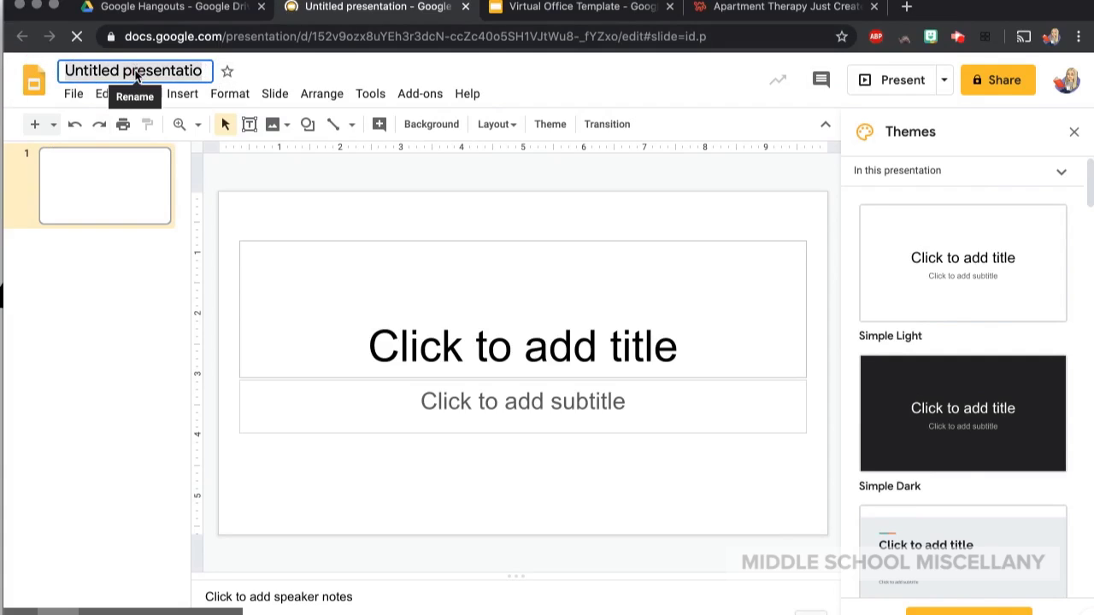
pyautogui.write('Office')
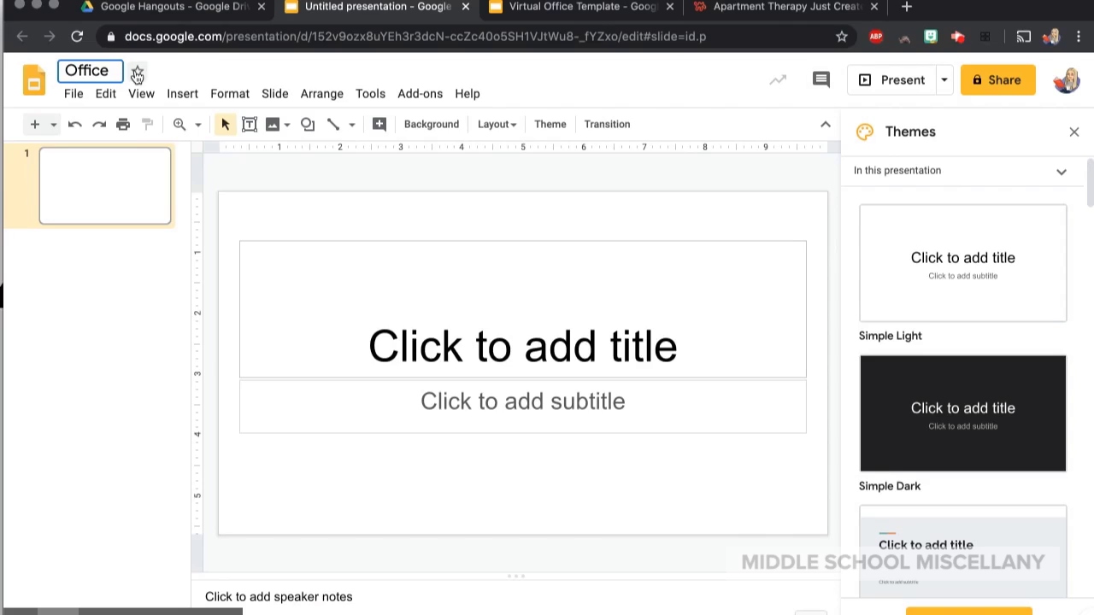
pyautogui.write('Hours')
pyautogui.click(213, 265)
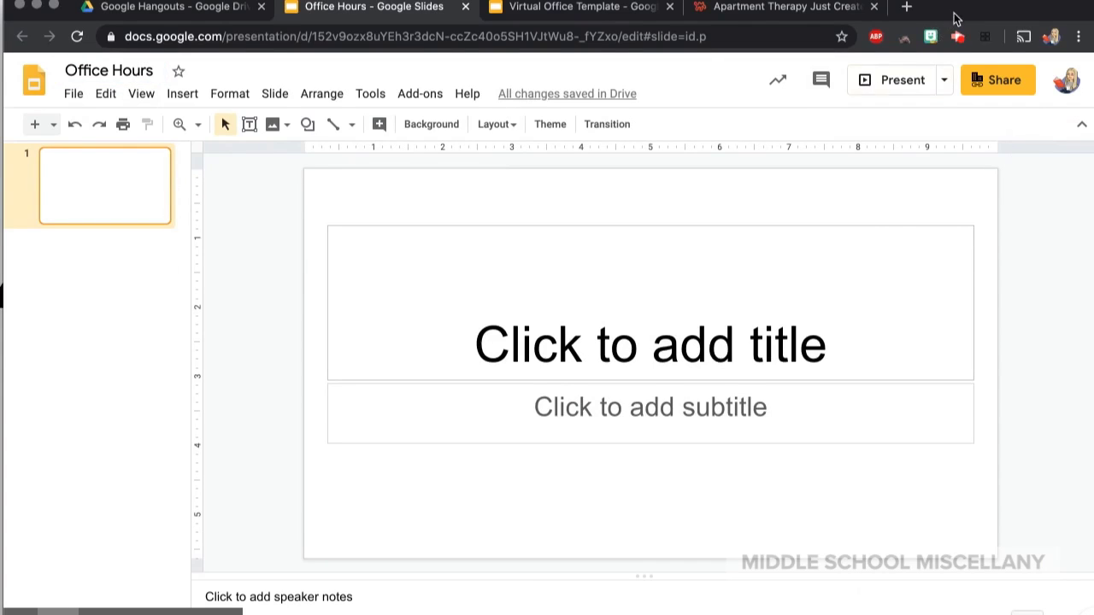
pyautogui.click(539, 8)
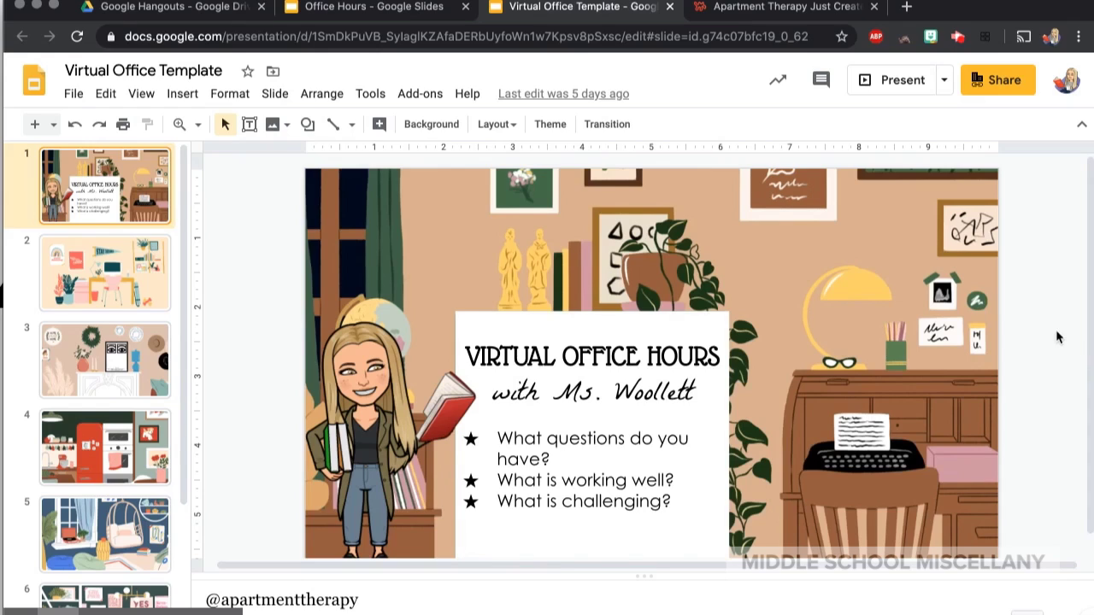
pyautogui.click(338, 8)
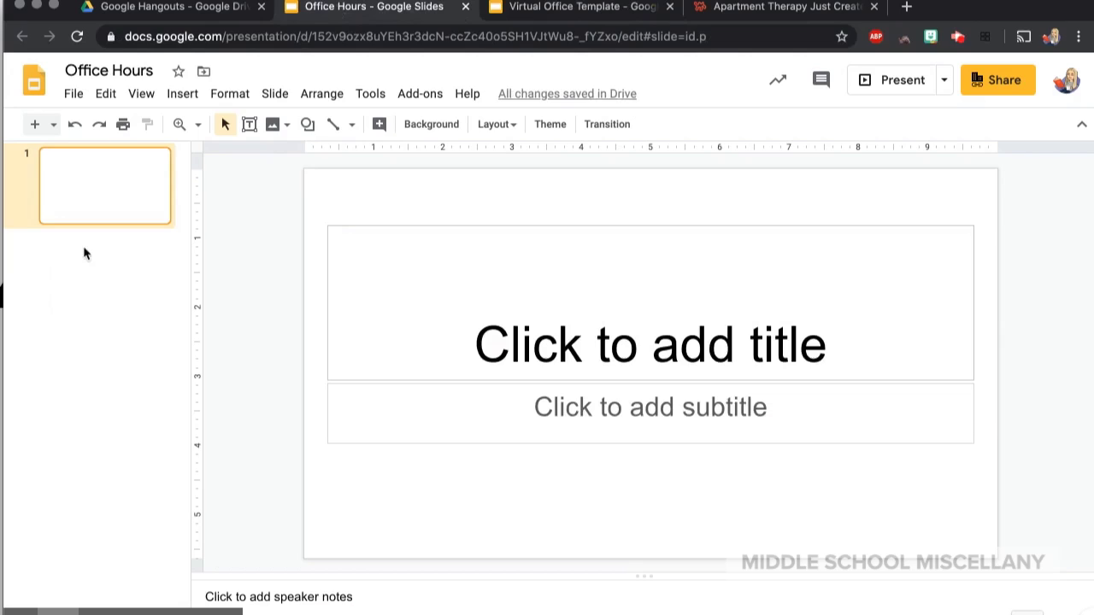
# Delete the title and subtitle placeholders from the first slide.
pyautogui.click(434, 231)
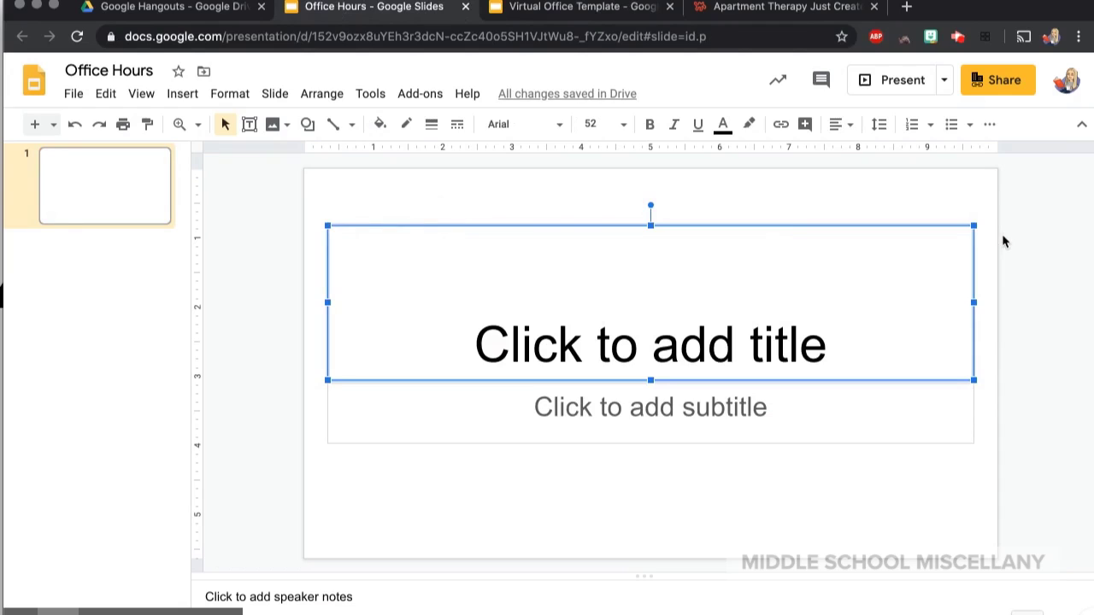
pyautogui.press('Delete')
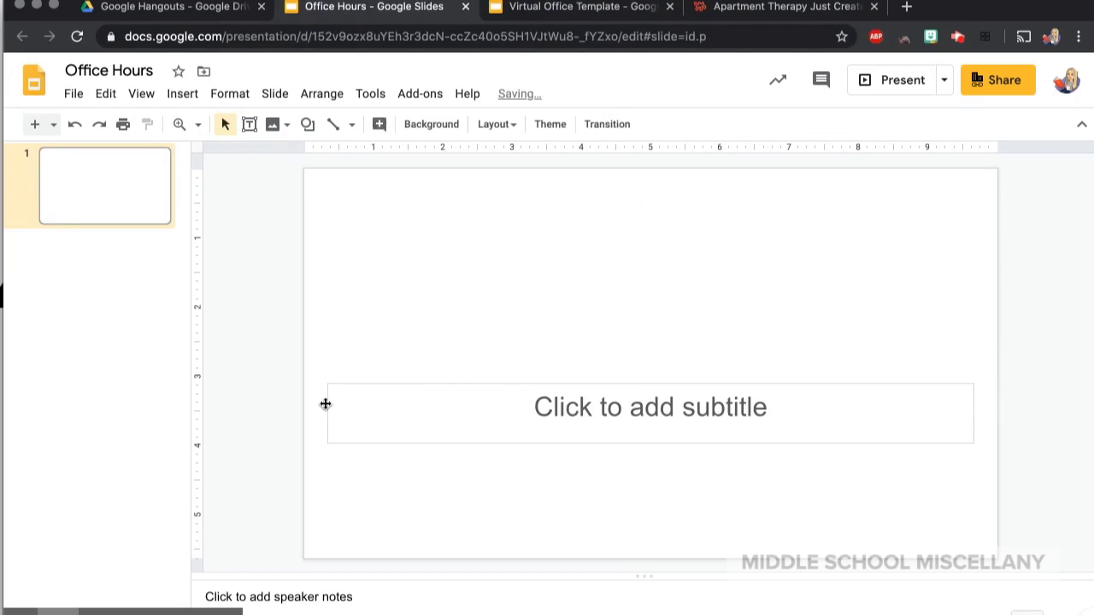
pyautogui.click(326, 407)
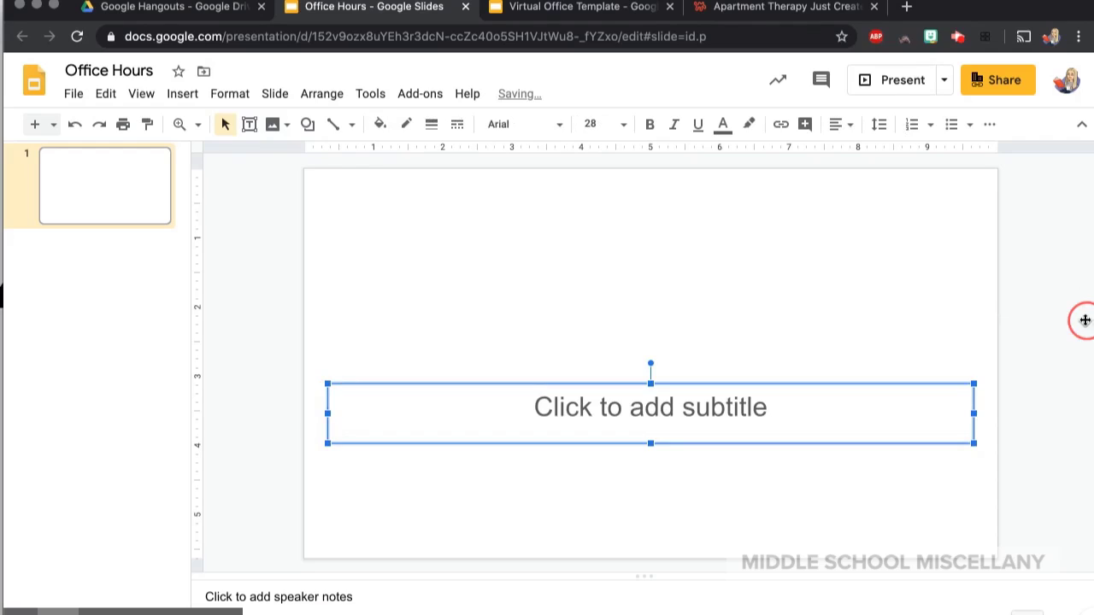
pyautogui.press('Delete')
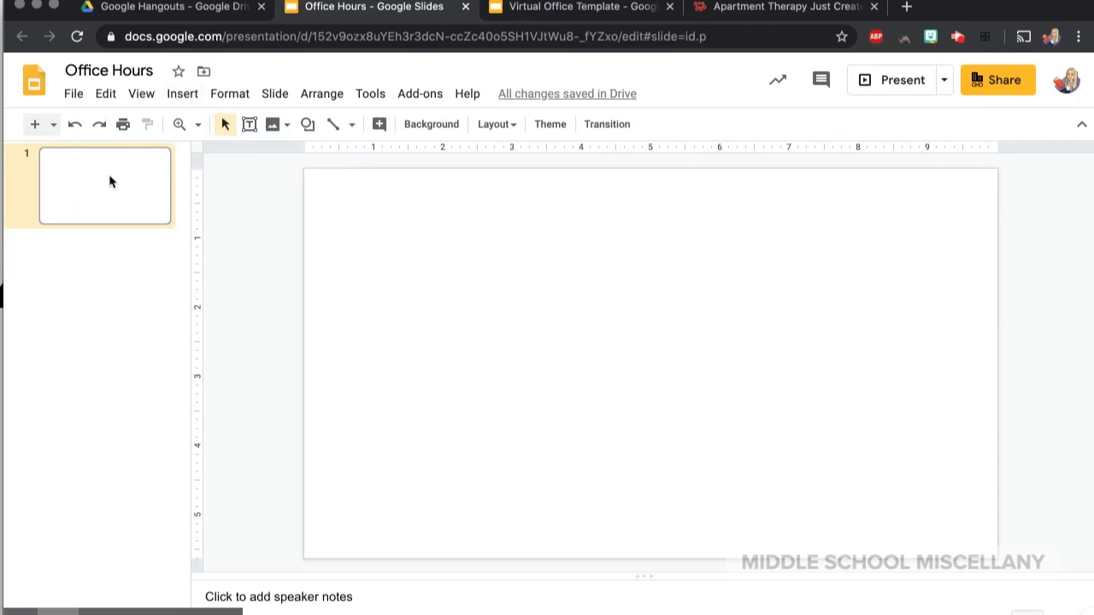
# Add four new slides for five in total, then return to slide 1.
pyautogui.click(54, 170)
pyautogui.click(38, 127)
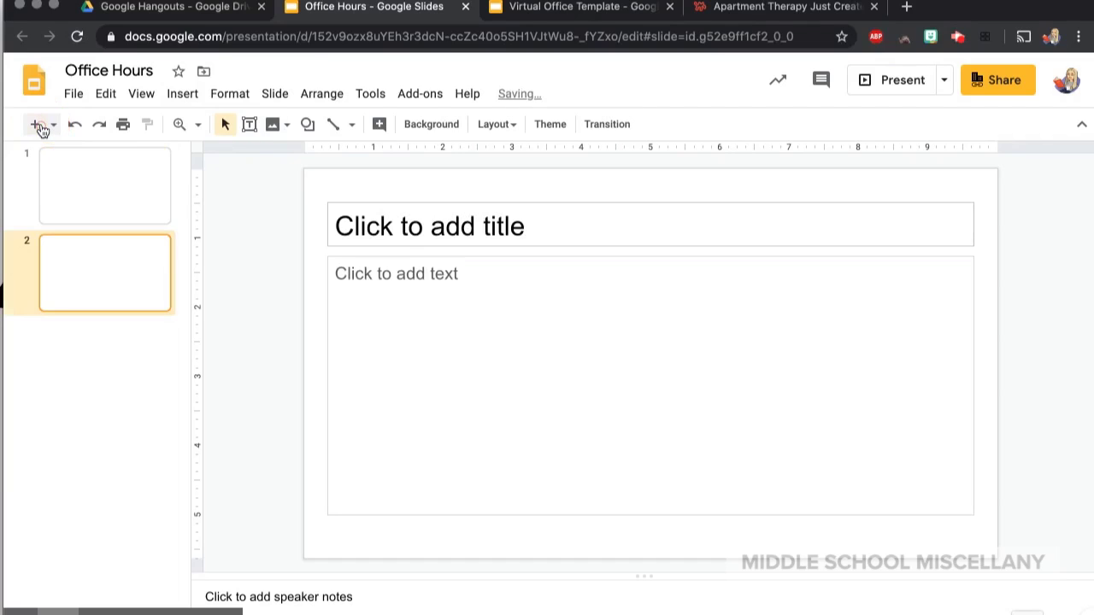
pyautogui.click(36, 128)
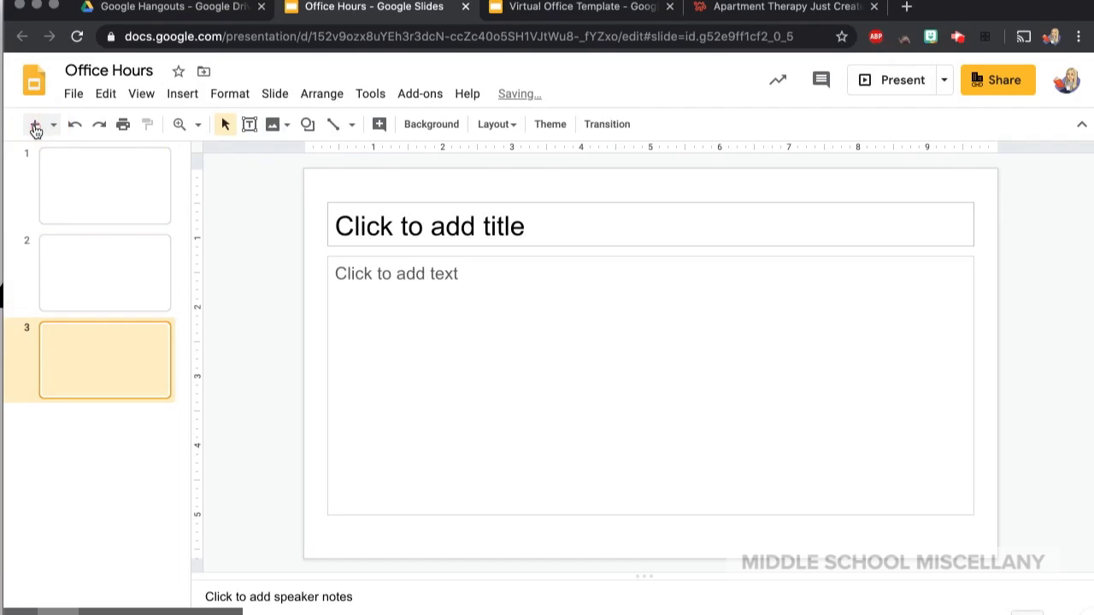
pyautogui.click(36, 126)
pyautogui.click(36, 127)
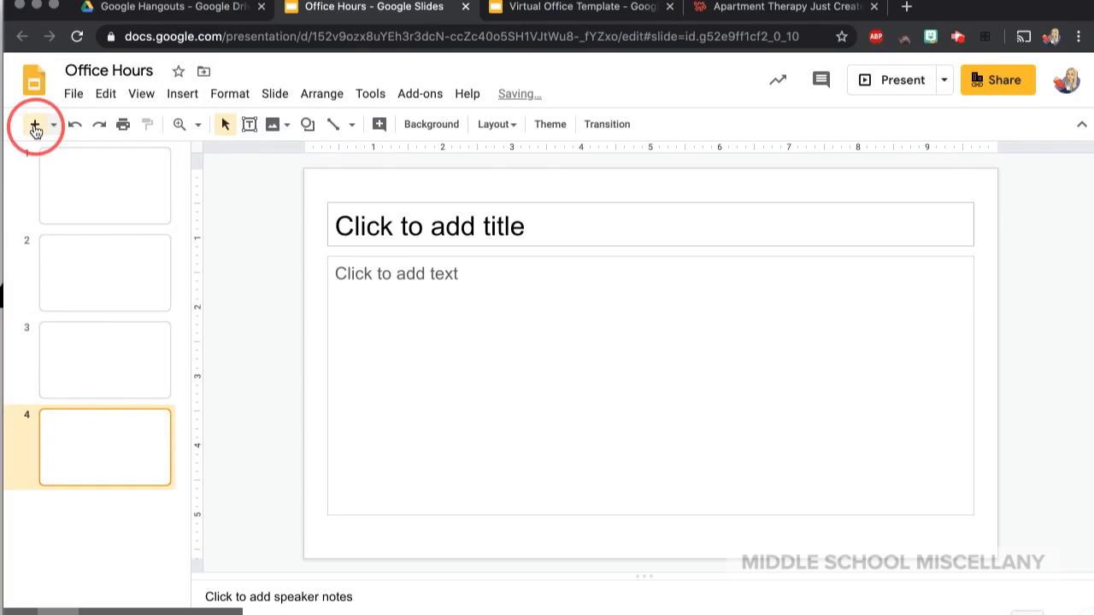
pyautogui.click(124, 192)
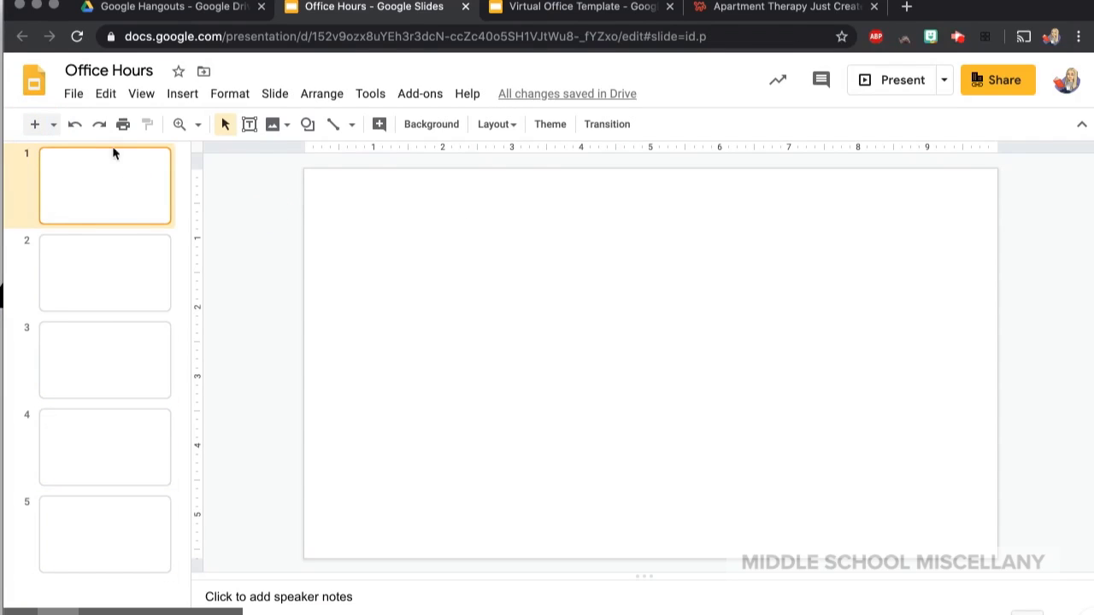
# Open the background image picker for slide 1, then switch to the Virtual Office Template deck.
pyautogui.click(434, 127)
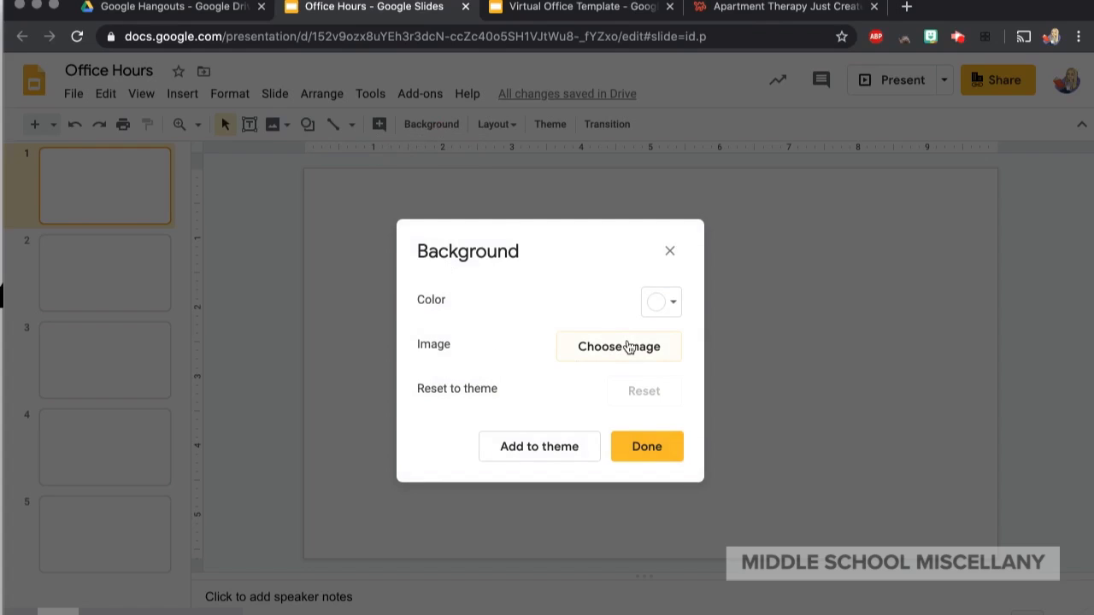
pyautogui.click(628, 347)
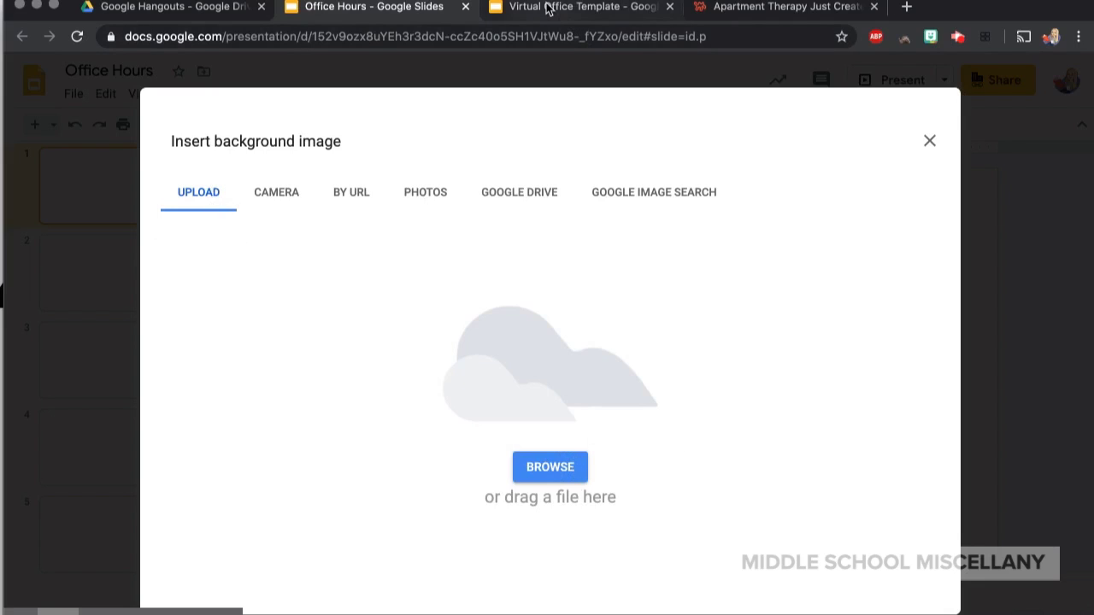
pyautogui.click(504, 9)
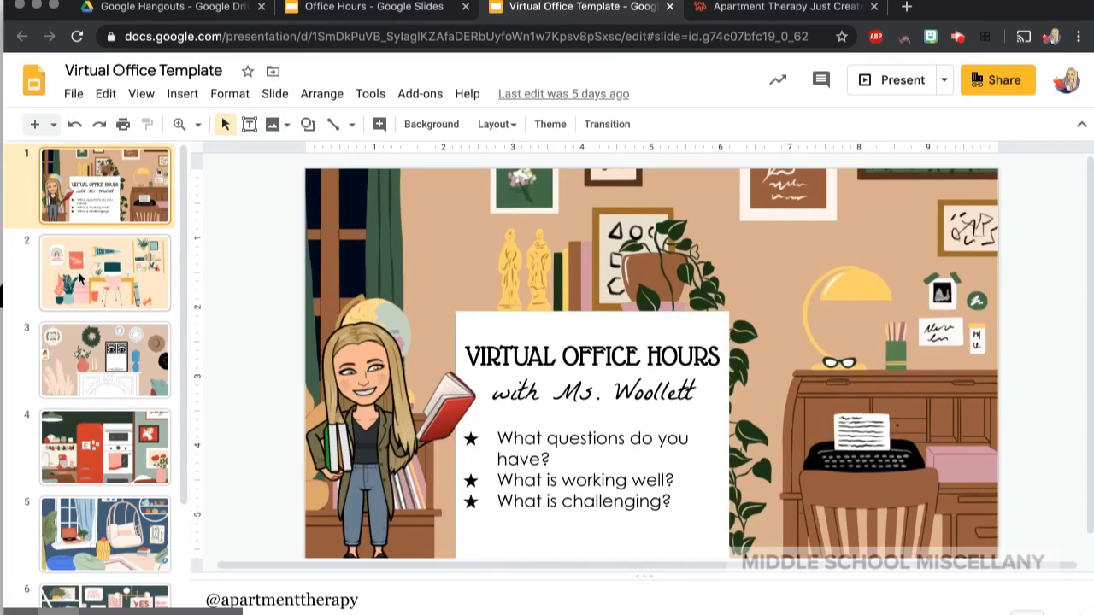
# Browse the template's slides 1, 2, 3 and 7, then settle on slide 3, the mantel scene.
pyautogui.click(104, 270)
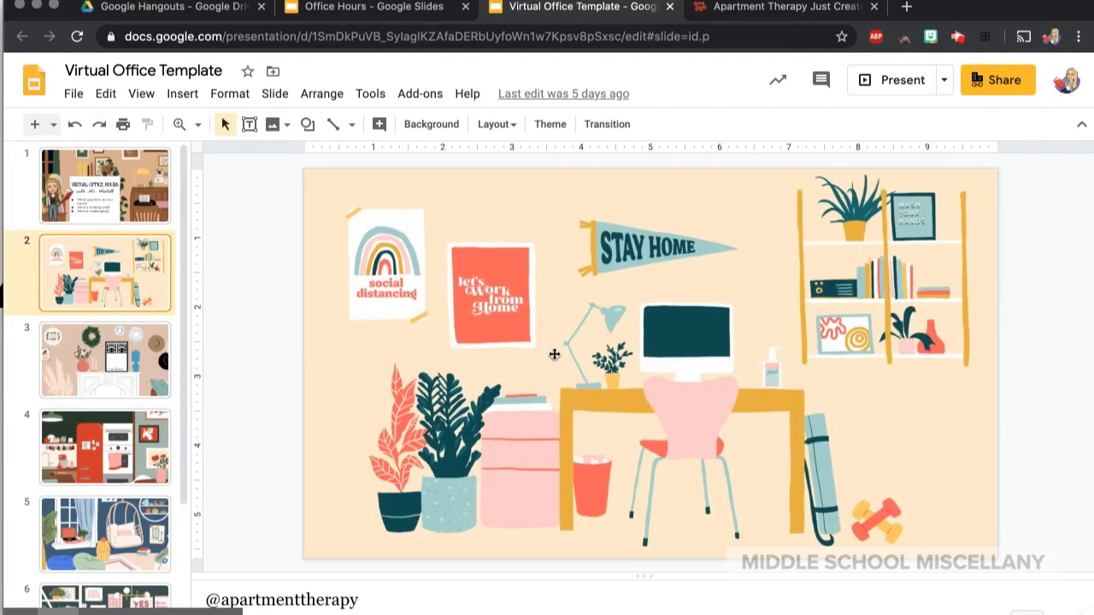
pyautogui.click(125, 198)
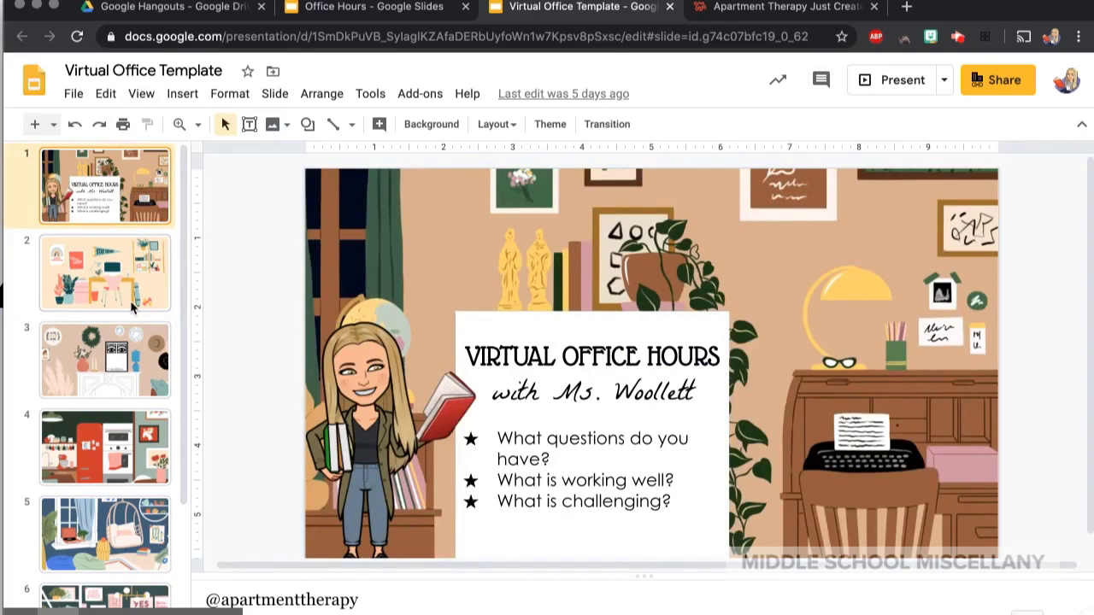
pyautogui.click(108, 295)
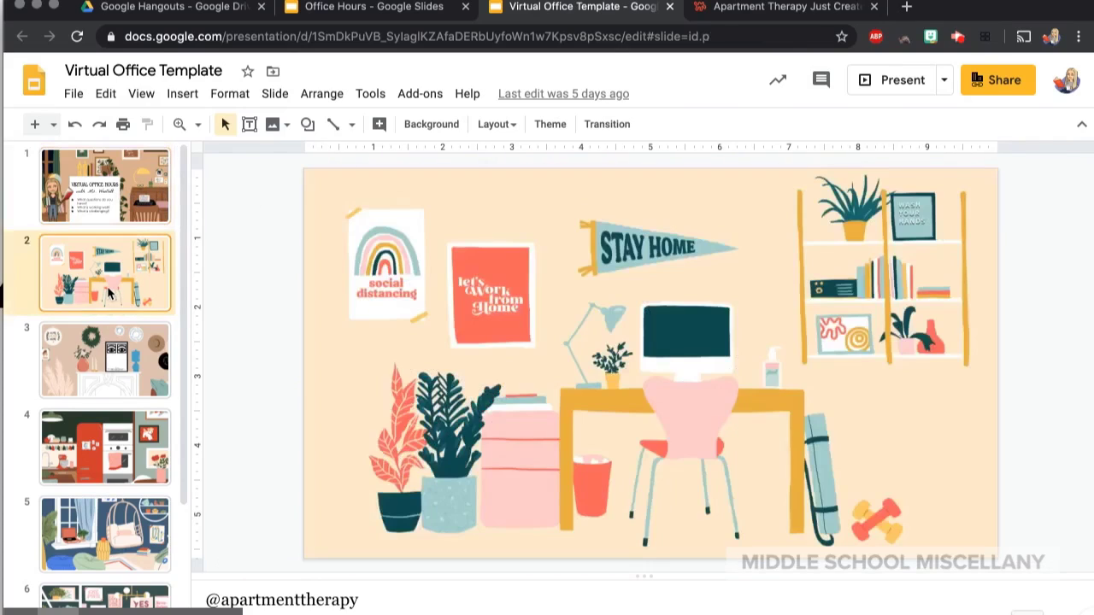
pyautogui.click(104, 366)
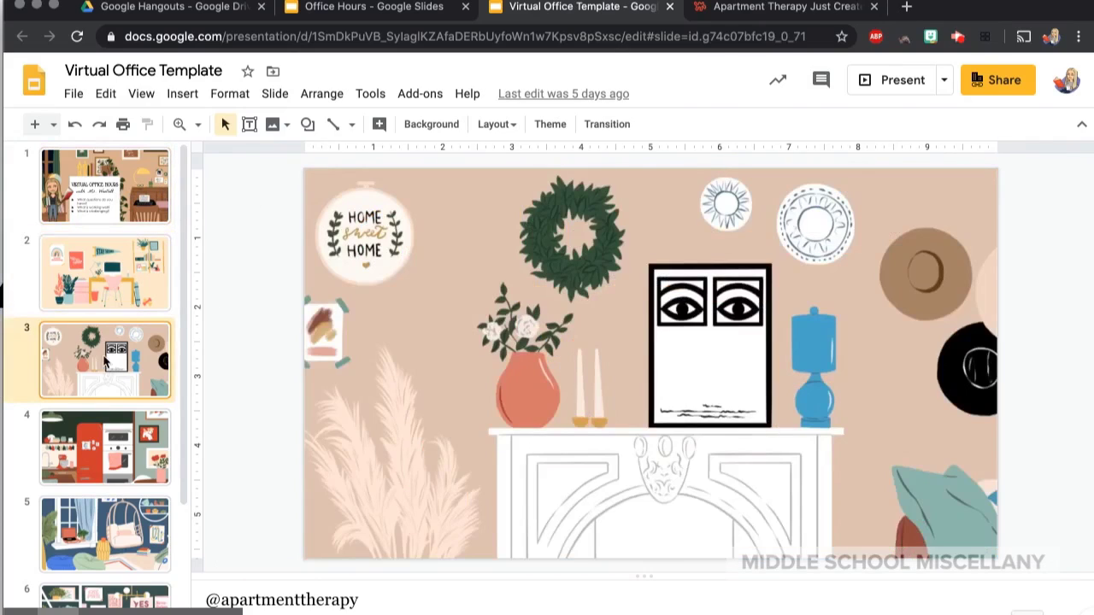
pyautogui.click(123, 189)
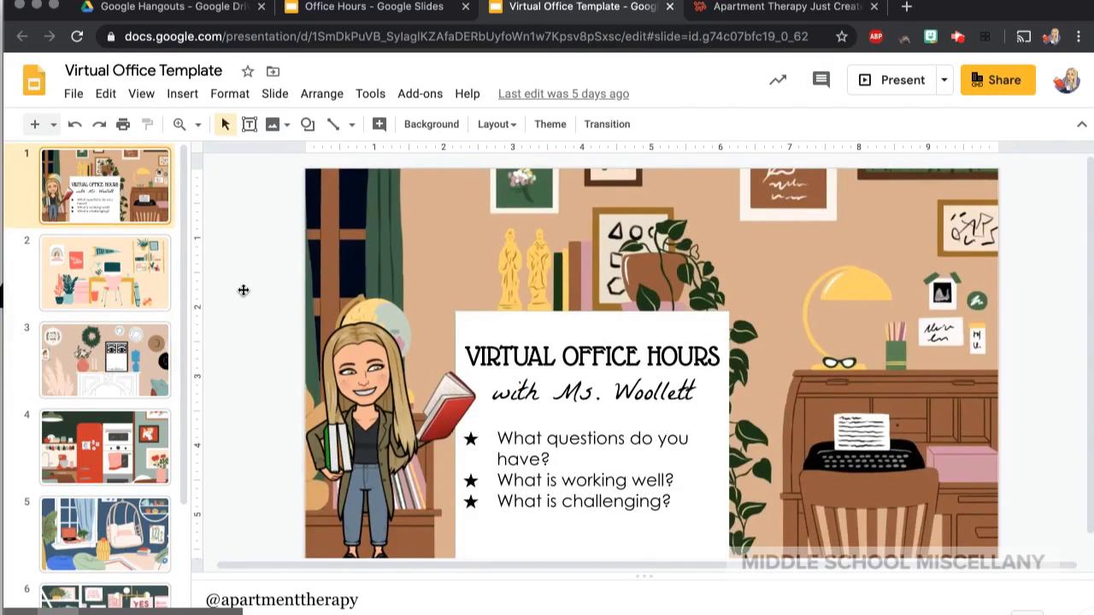
pyautogui.scroll(-3, 189, 273)
pyautogui.click(127, 546)
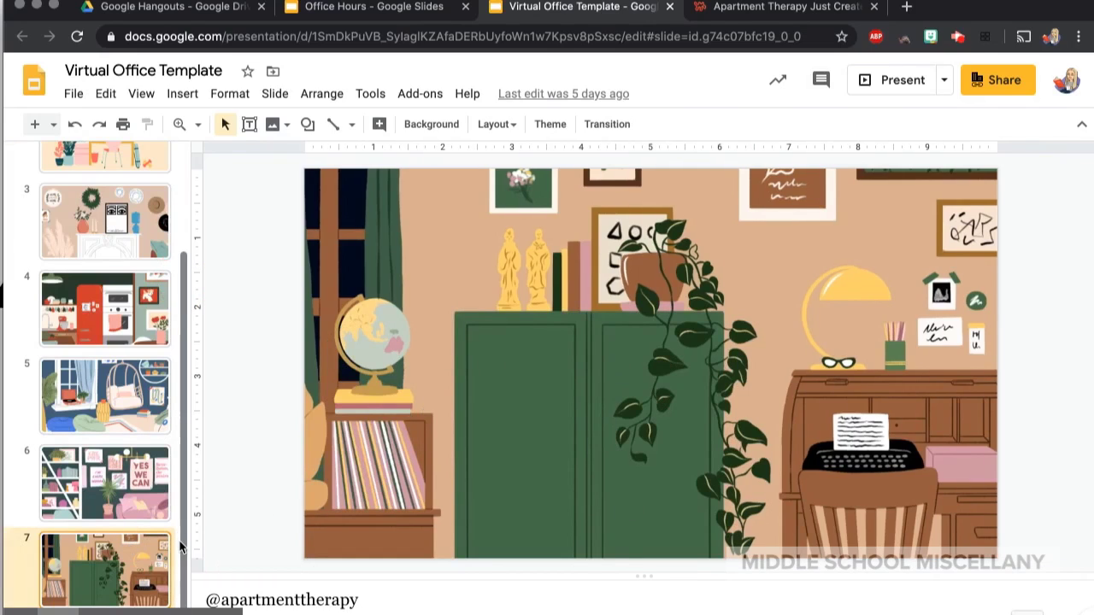
pyautogui.moveTo(181, 547); pyautogui.dragTo(219, 395)
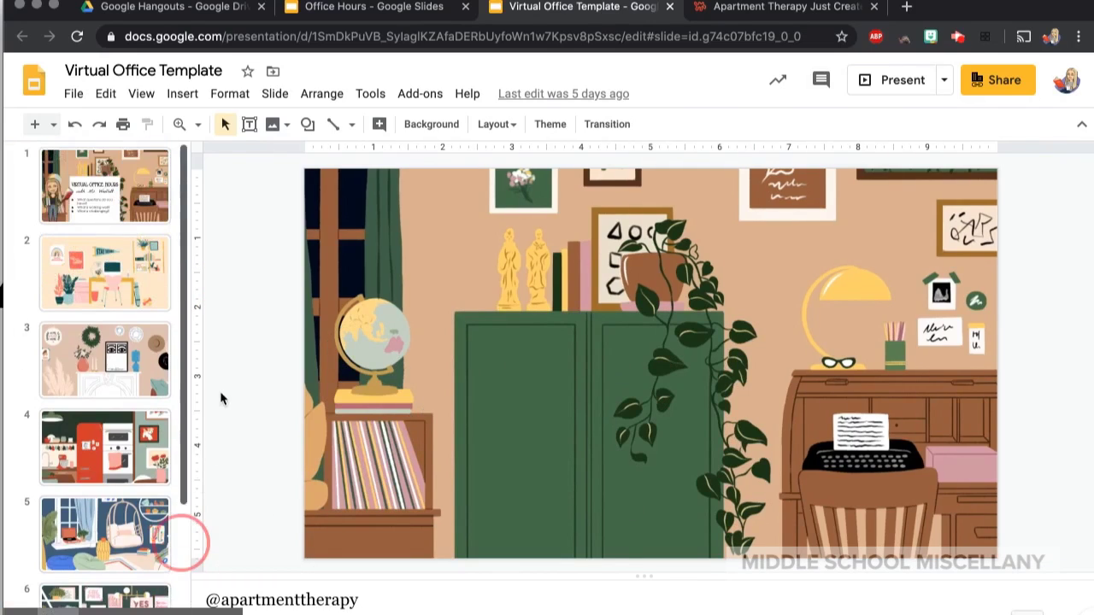
pyautogui.click(114, 374)
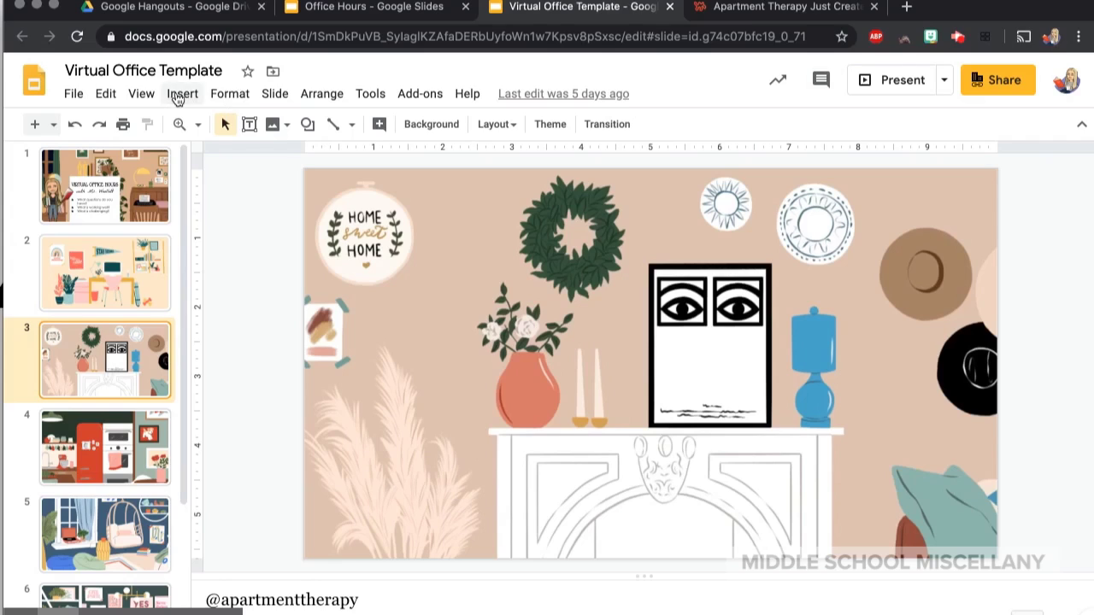
# Draw a rectangle over the bottom of the mantel on slide 3.
pyautogui.click(309, 125)
pyautogui.moveTo(316, 155)
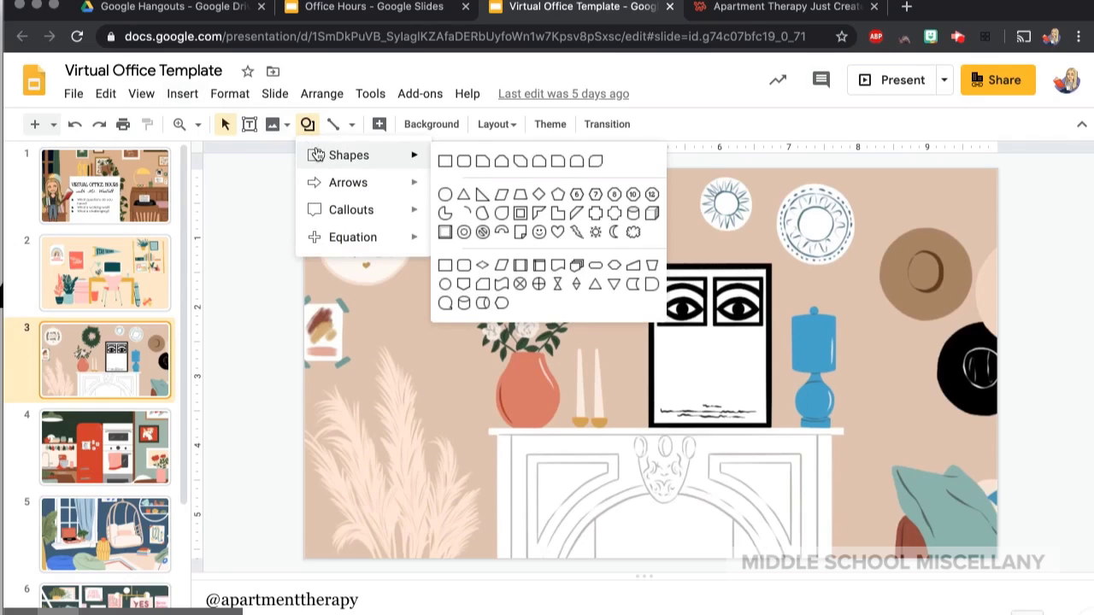
pyautogui.click(445, 161)
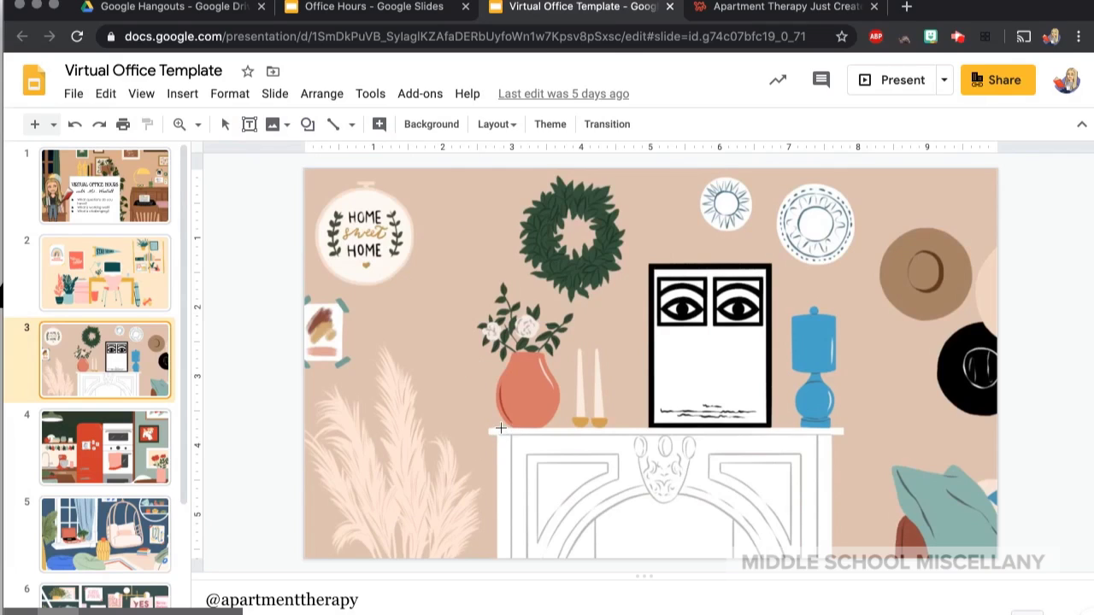
pyautogui.moveTo(488, 424)
pyautogui.mouseDown()
pyautogui.moveTo(490, 557)
pyautogui.moveTo(847, 558)
pyautogui.mouseUp()
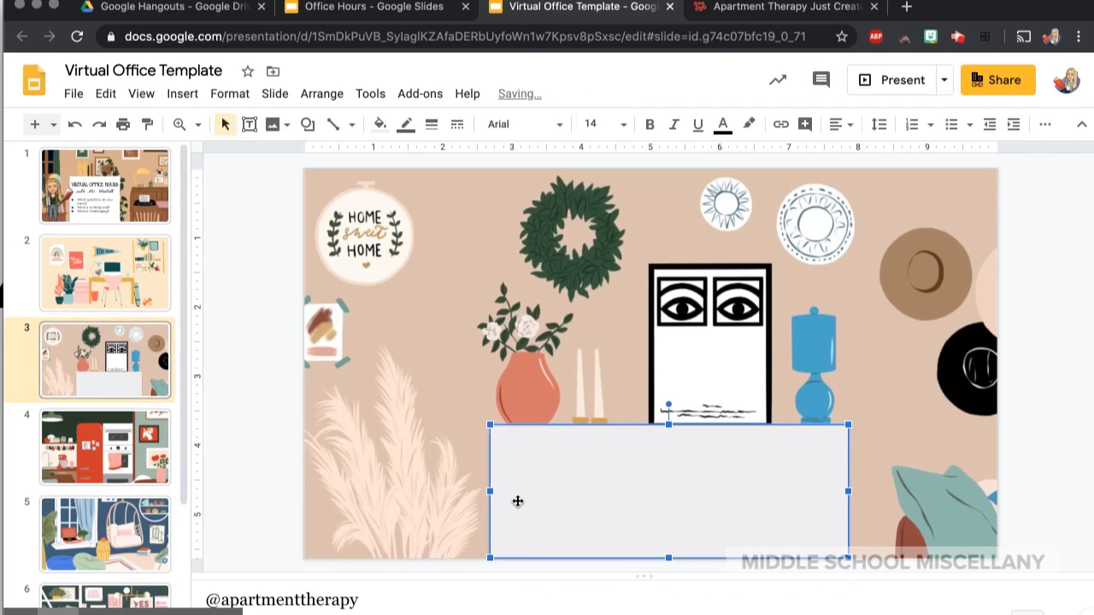
pyautogui.moveTo(491, 491); pyautogui.dragTo(489, 490)
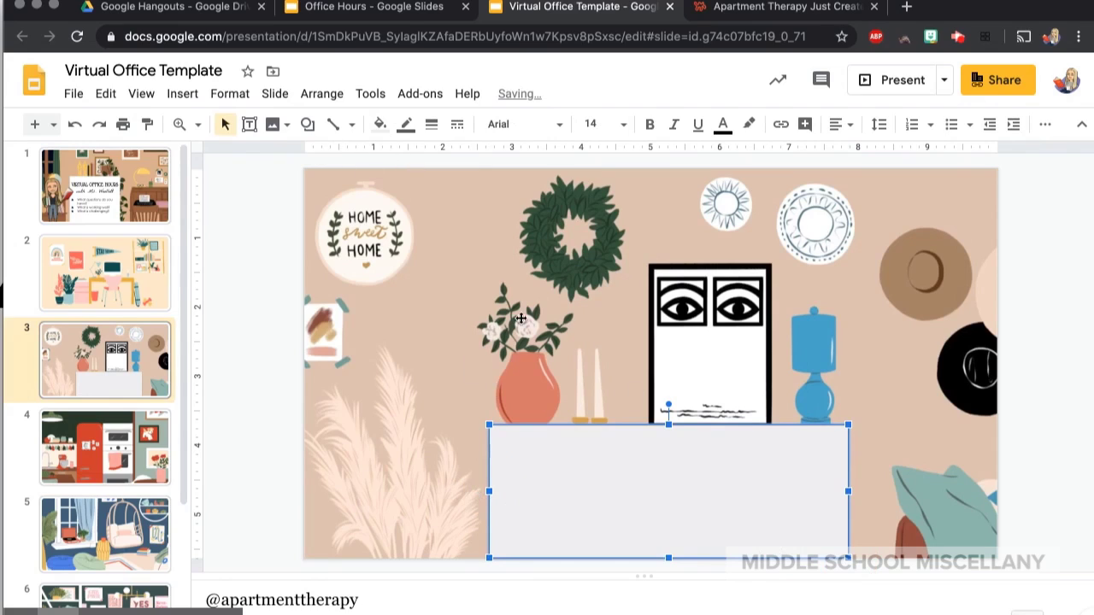
# Fill the rectangle with white and check its look.
pyautogui.click(381, 128)
pyautogui.click(560, 220)
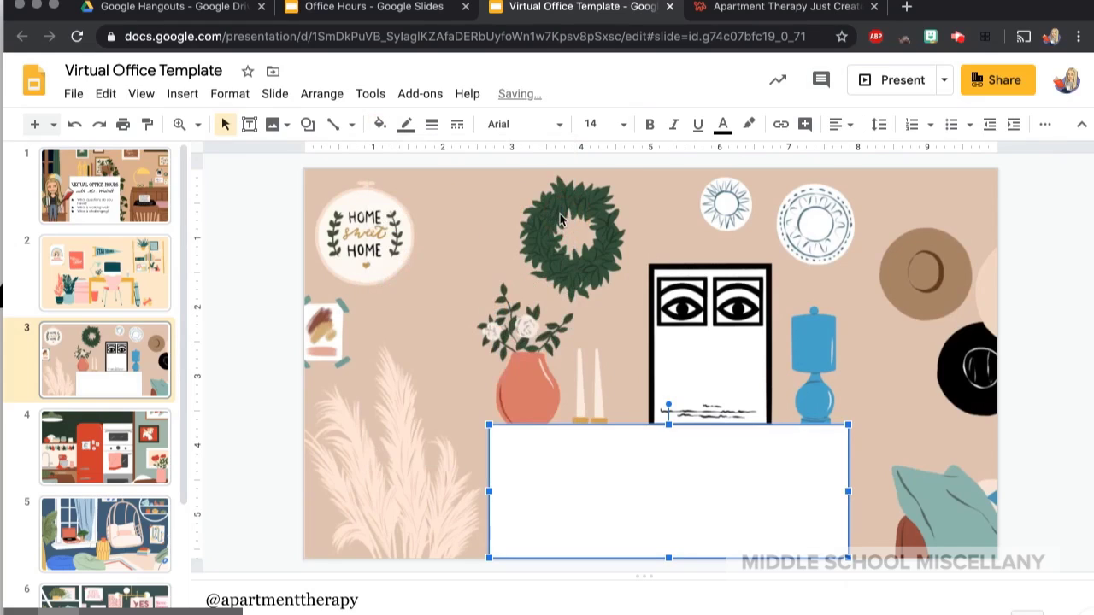
pyautogui.click(244, 353)
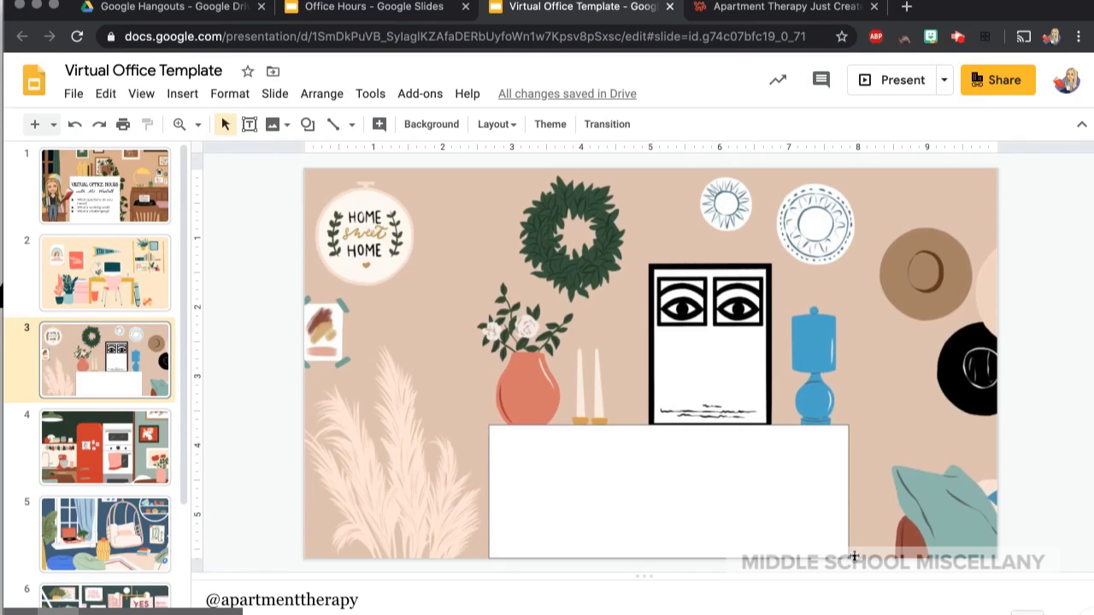
pyautogui.click(542, 476)
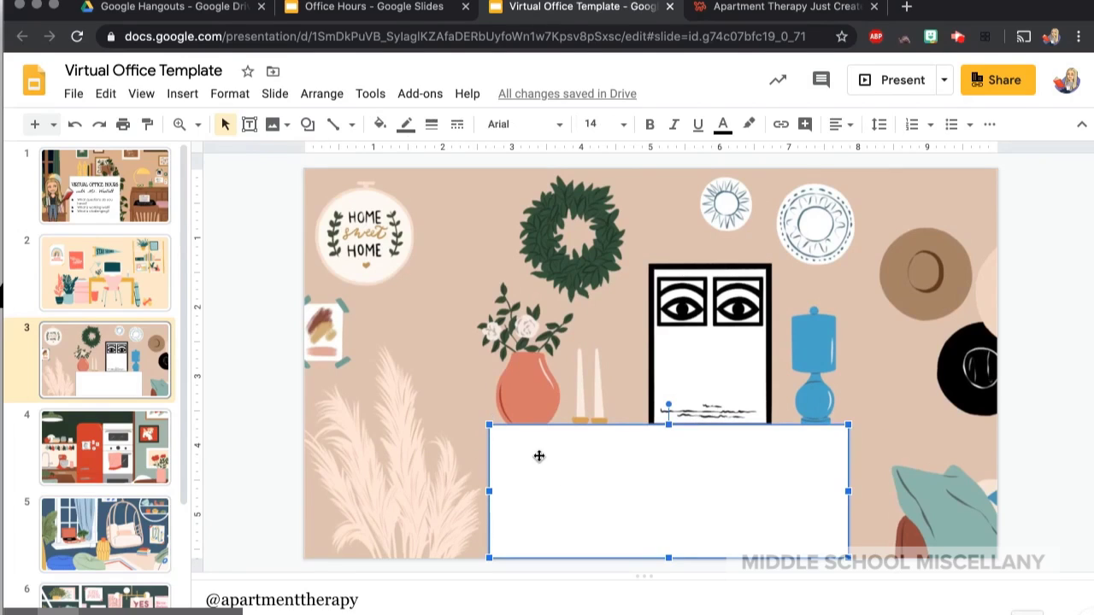
# Make the white rectangle's border transparent and stretch its left edge slightly left.
pyautogui.click(406, 126)
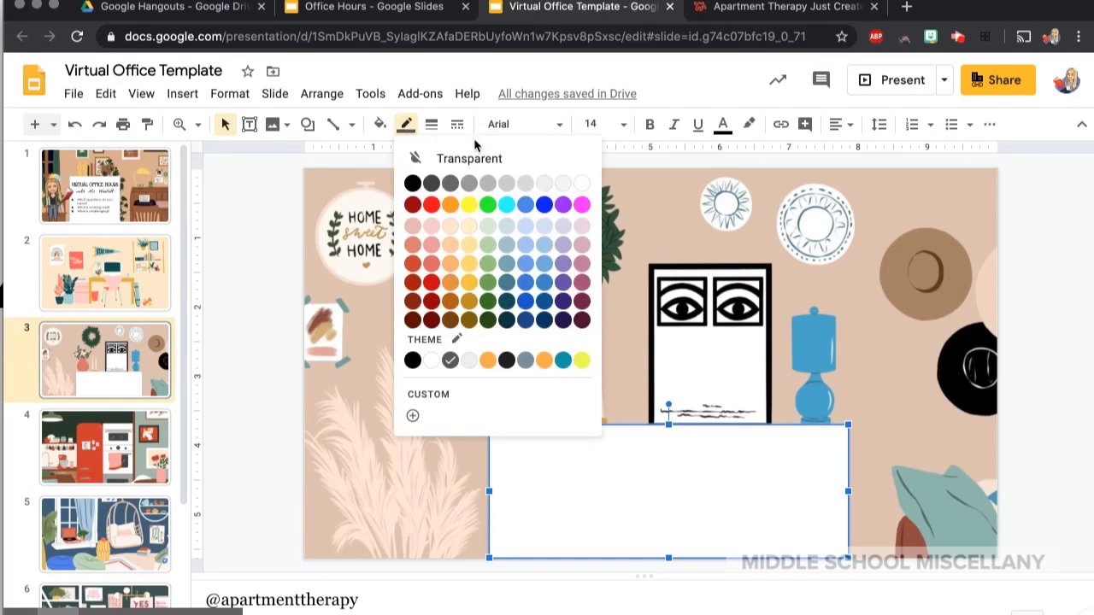
pyautogui.click(446, 154)
pyautogui.click(226, 405)
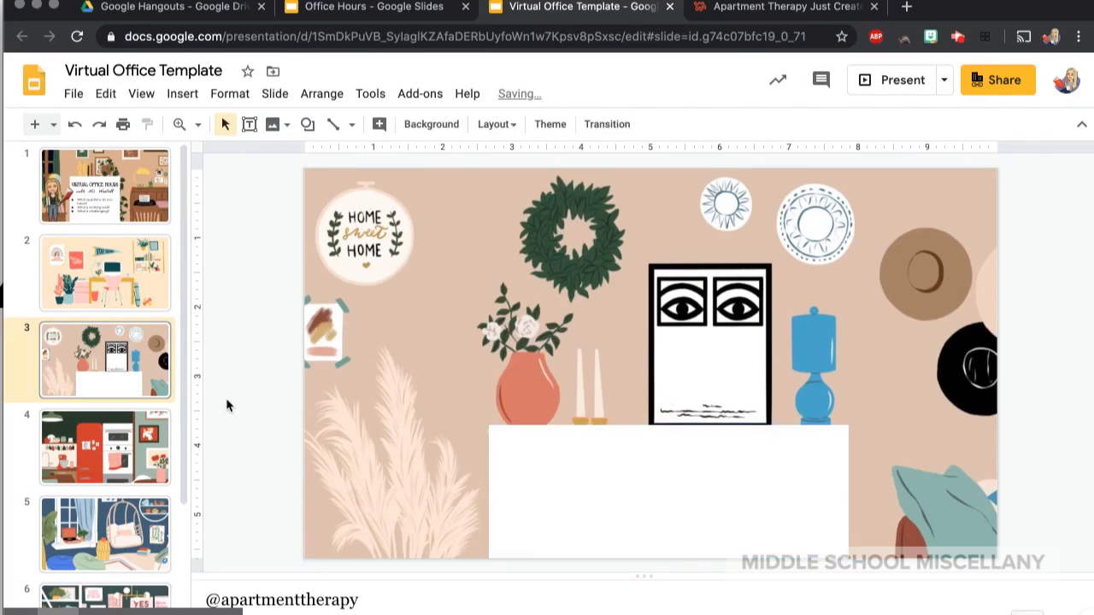
pyautogui.click(488, 490)
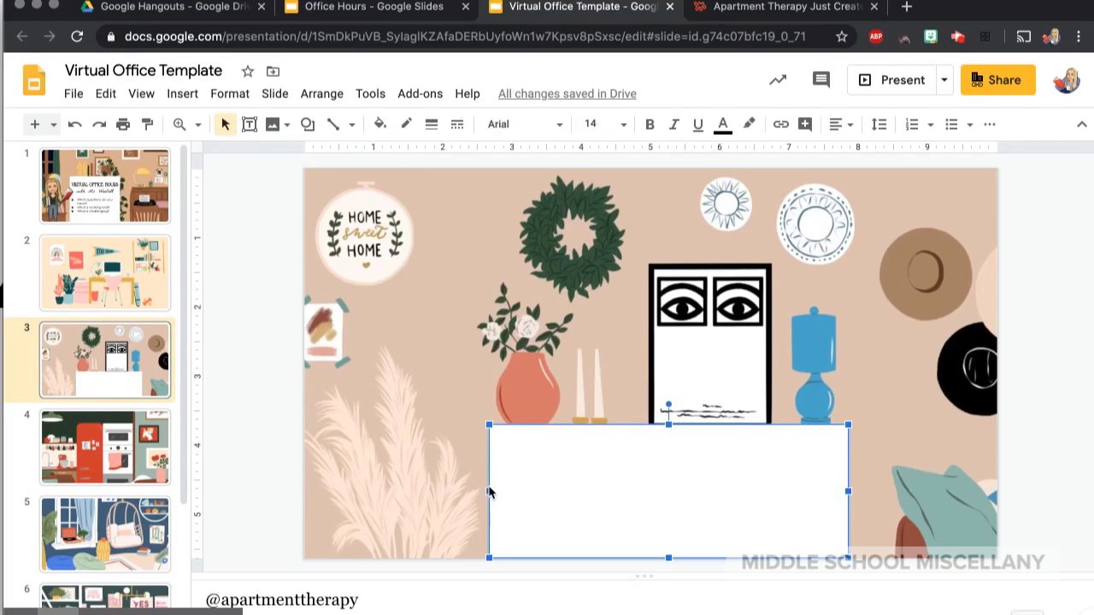
pyautogui.moveTo(488, 489); pyautogui.dragTo(484, 490)
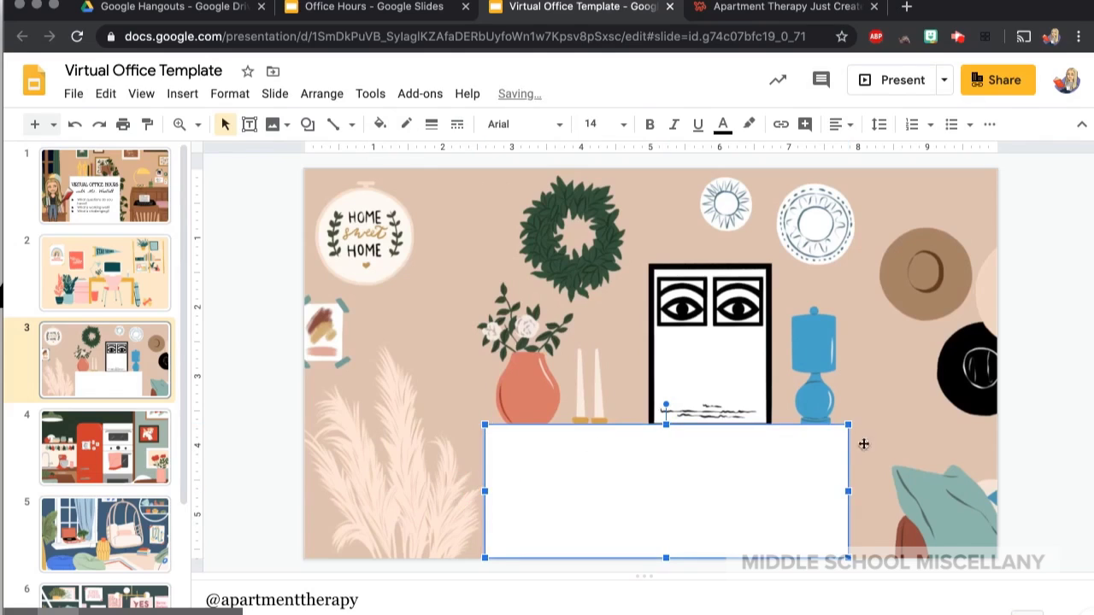
pyautogui.click(1051, 448)
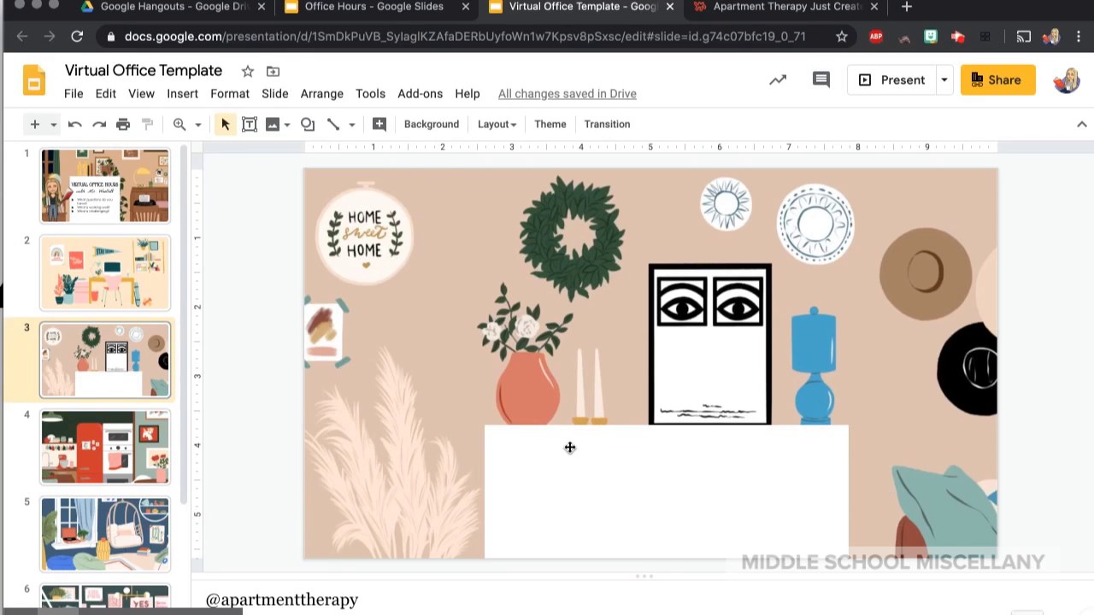
# Draw a text box over the white panel, nudging its top up and left edge out.
pyautogui.click(176, 98)
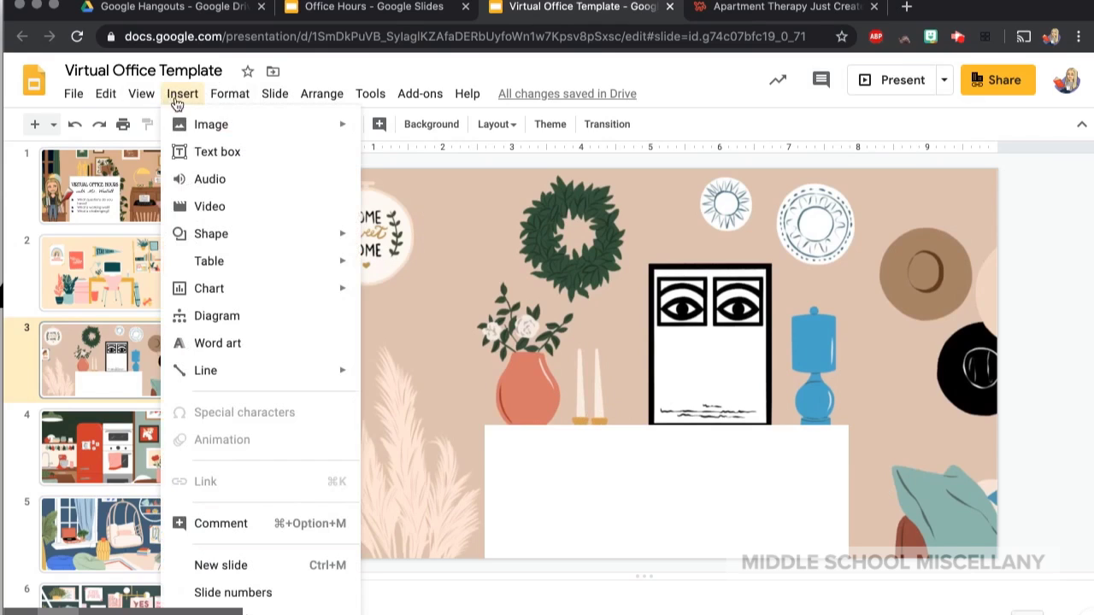
pyautogui.click(193, 152)
pyautogui.moveTo(492, 435); pyautogui.dragTo(843, 556)
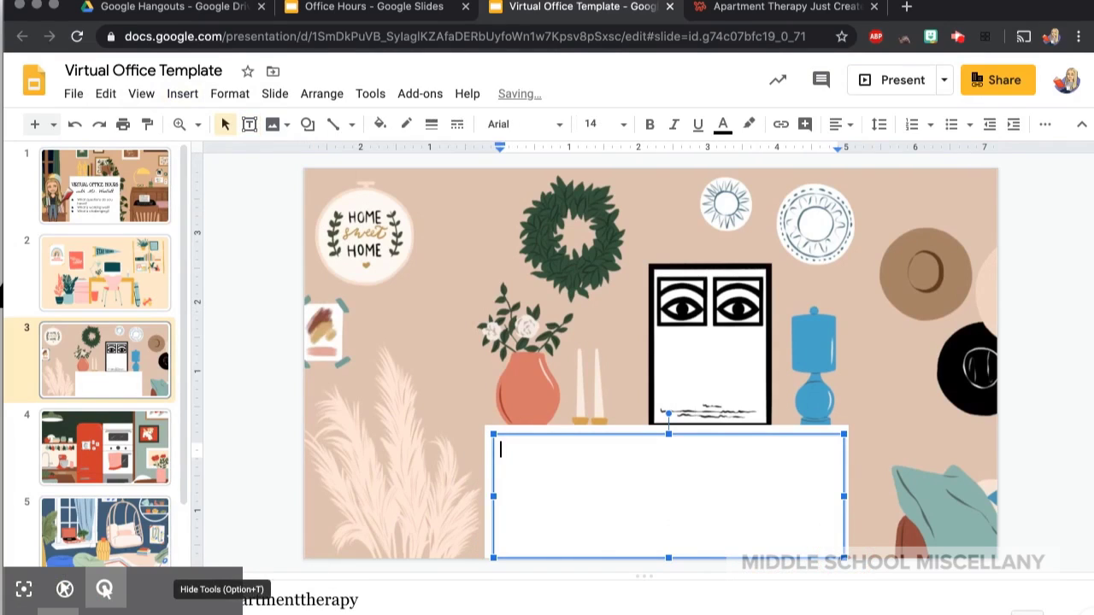
pyautogui.moveTo(668, 434); pyautogui.dragTo(668, 429)
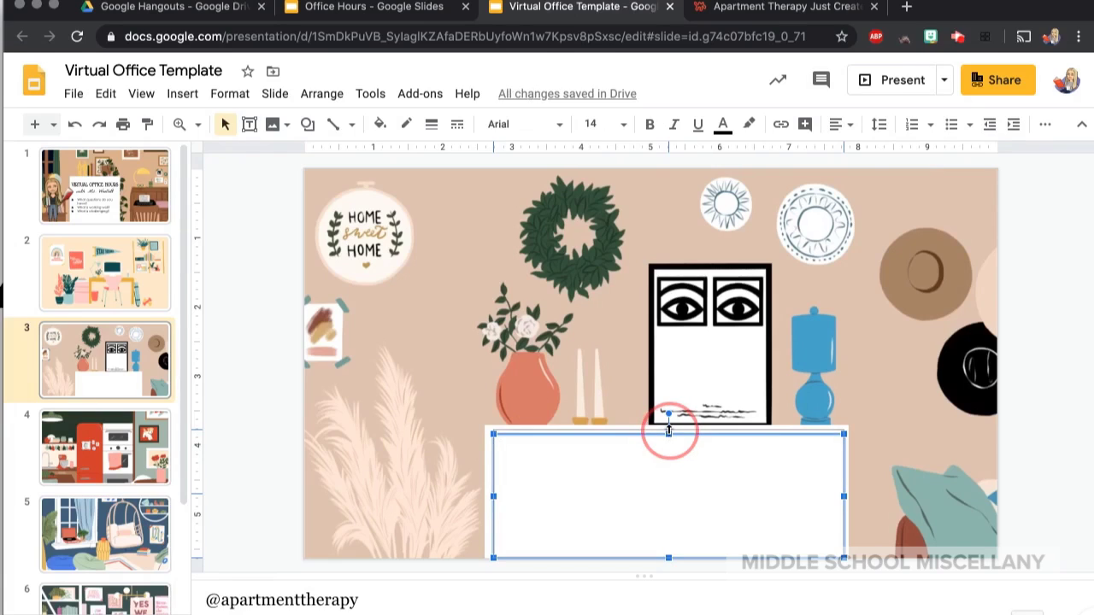
pyautogui.click(490, 494)
pyautogui.moveTo(489, 494); pyautogui.dragTo(487, 495)
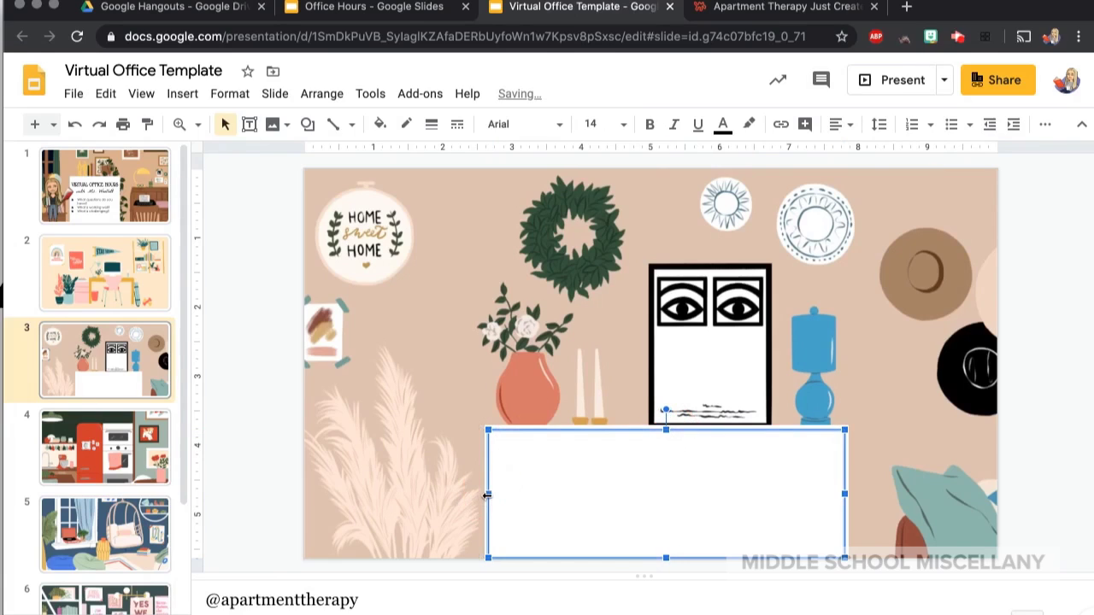
# Set the text box font to Grand Hotel and begin typing 'Vir'.
pyautogui.click(601, 471)
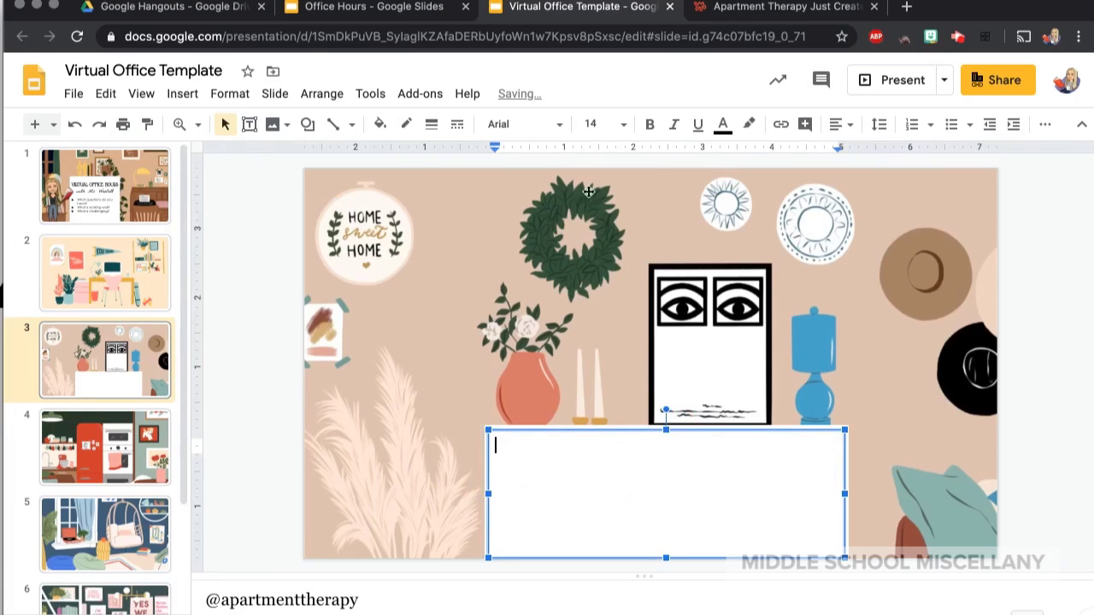
pyautogui.click(529, 129)
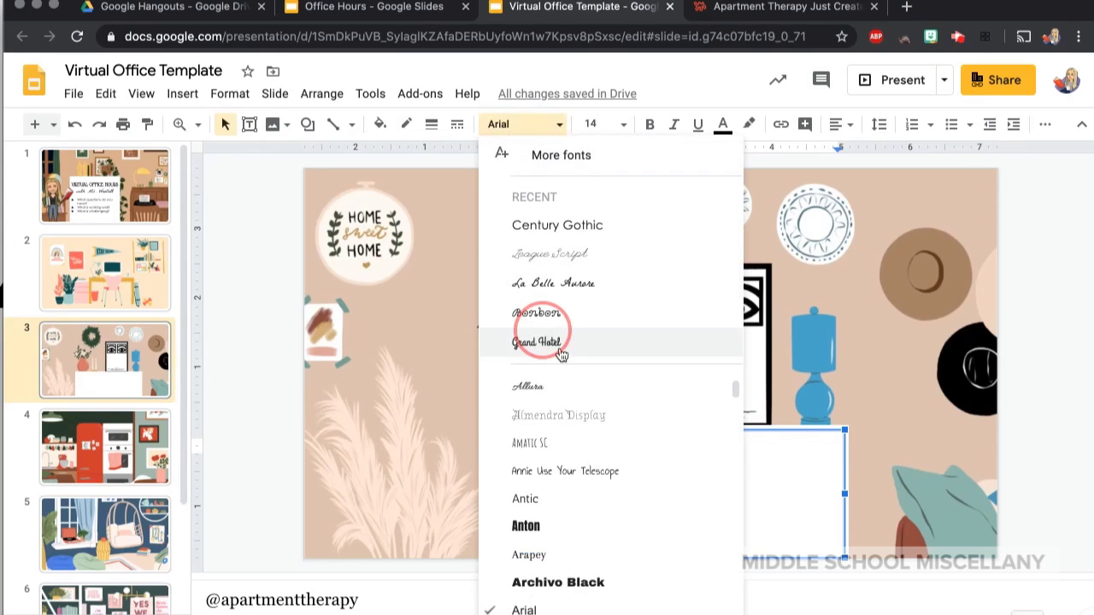
pyautogui.click(526, 346)
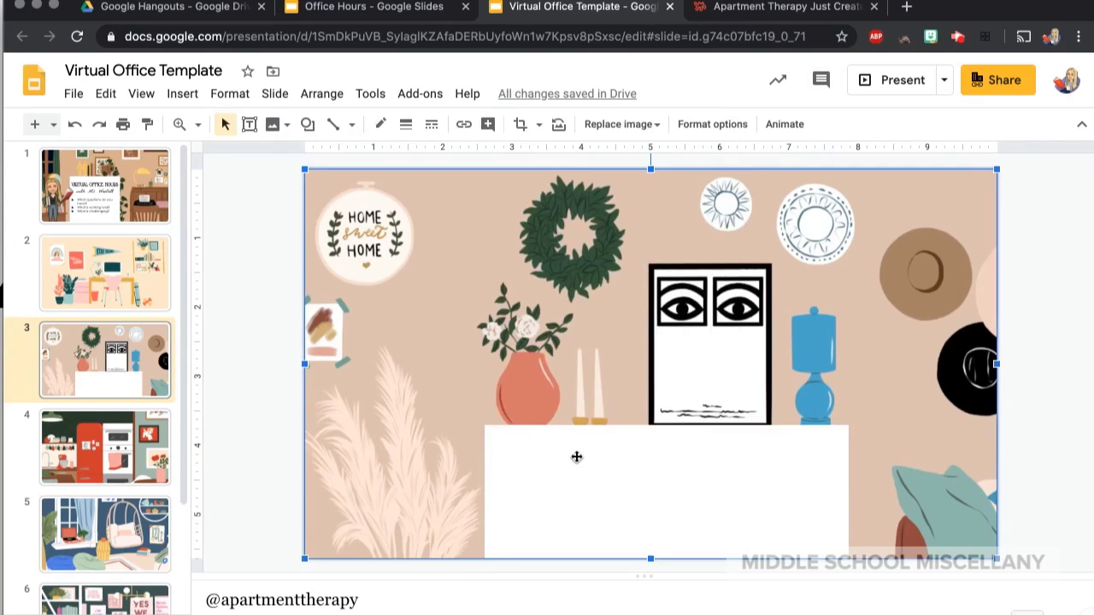
pyautogui.click(577, 457)
pyautogui.click(576, 459)
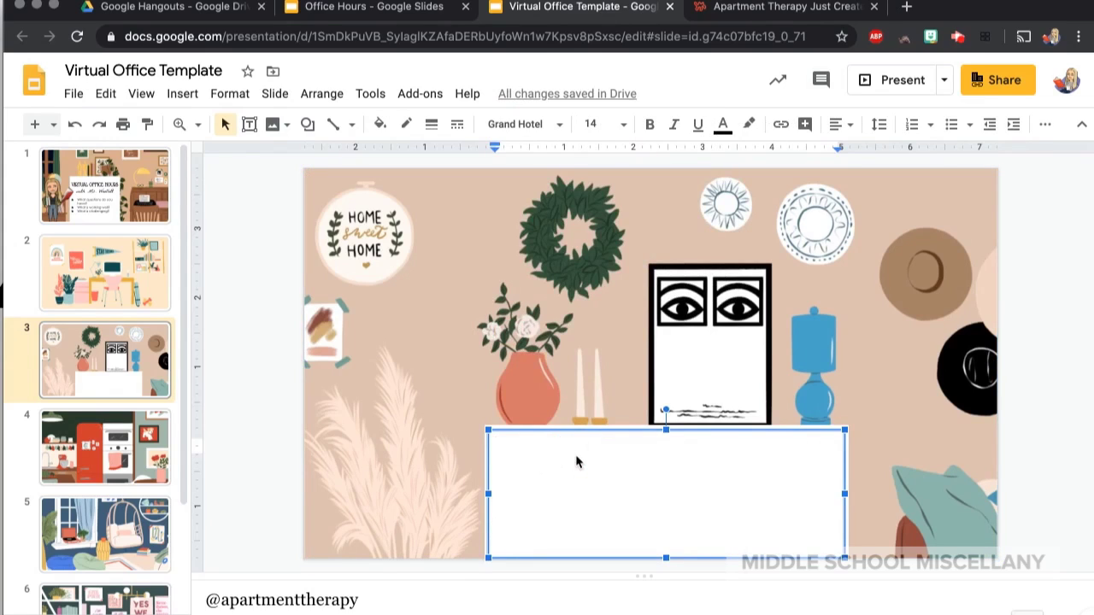
pyautogui.write('Virtu')
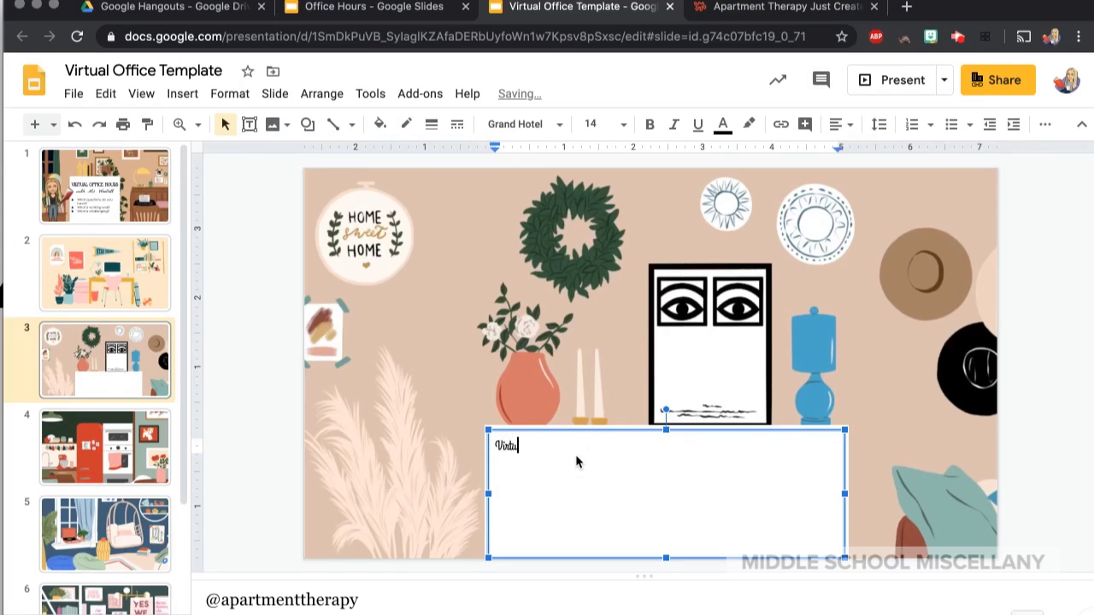